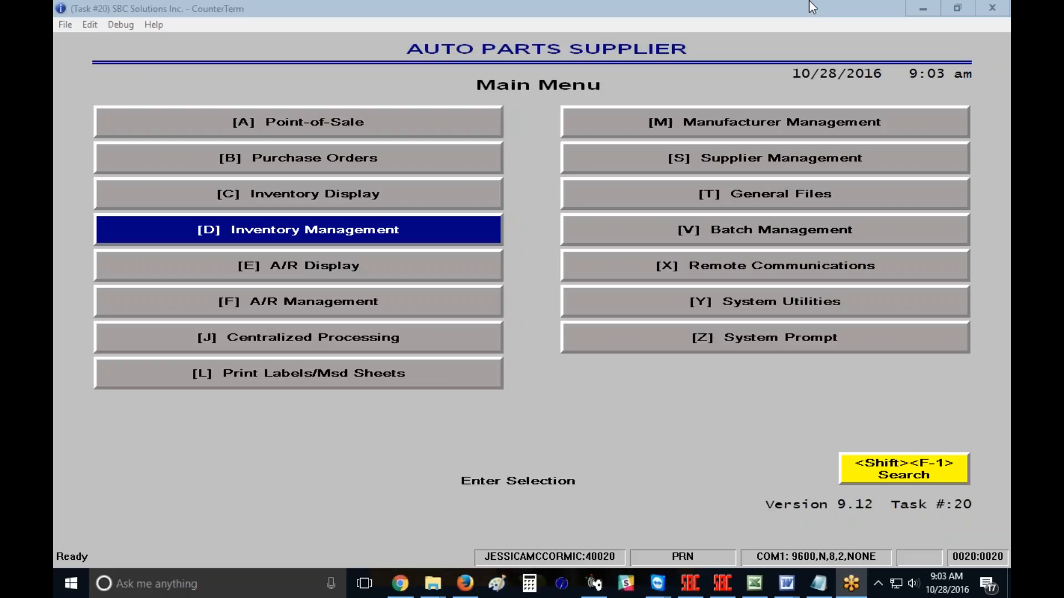
# Step: Open Display/Alter Part Numbers under Inventory Management, enter the clerk number, and look up part GLUE
pyautogui.click(311, 234)
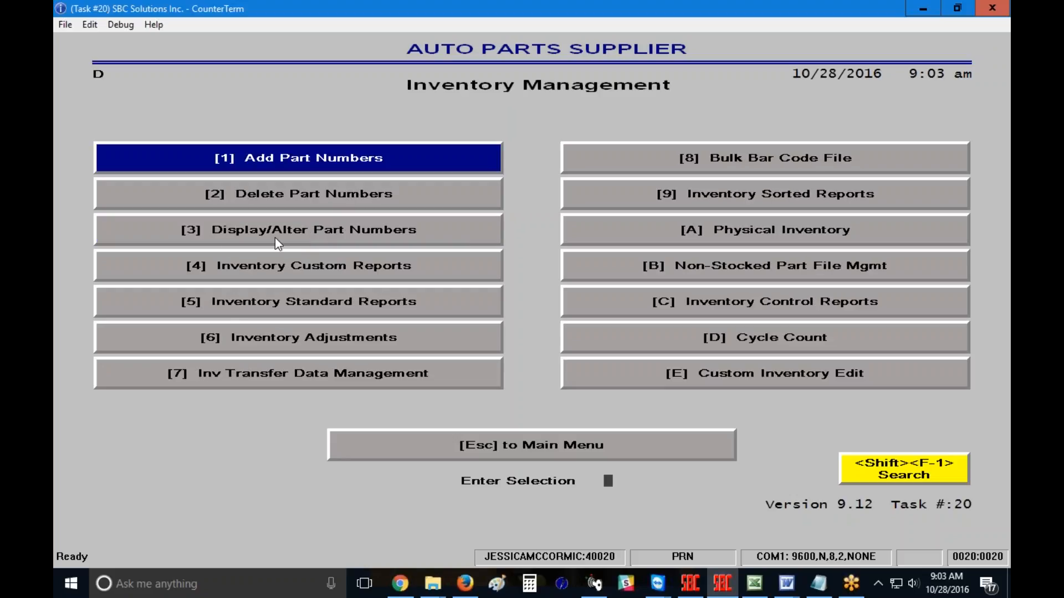
pyautogui.click(340, 229)
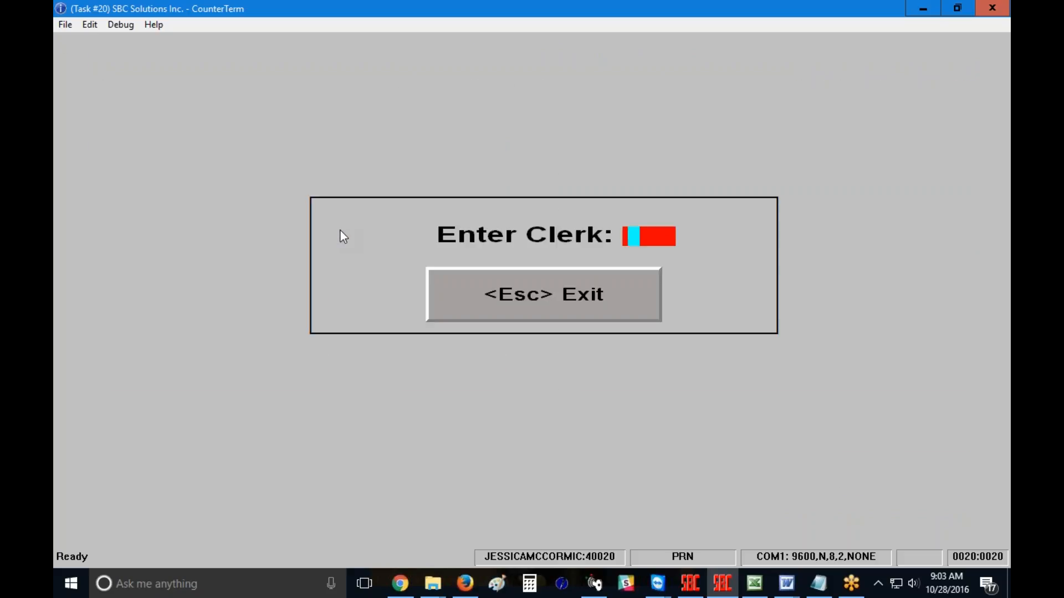
pyautogui.write('20')
pyautogui.press('Return')
pyautogui.write('GLU')
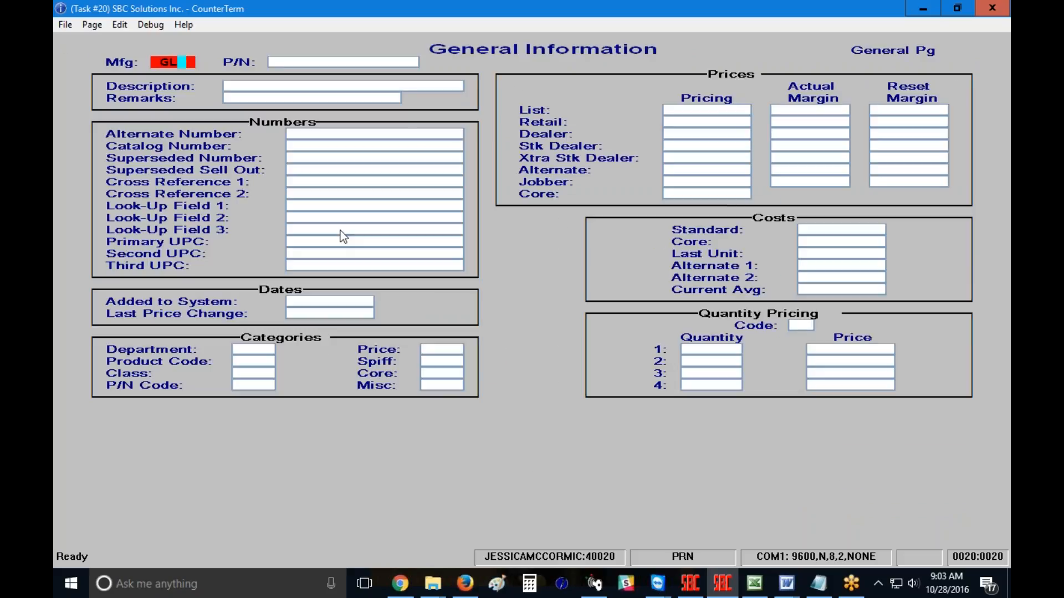
pyautogui.press('Return')
pyautogui.write('E')
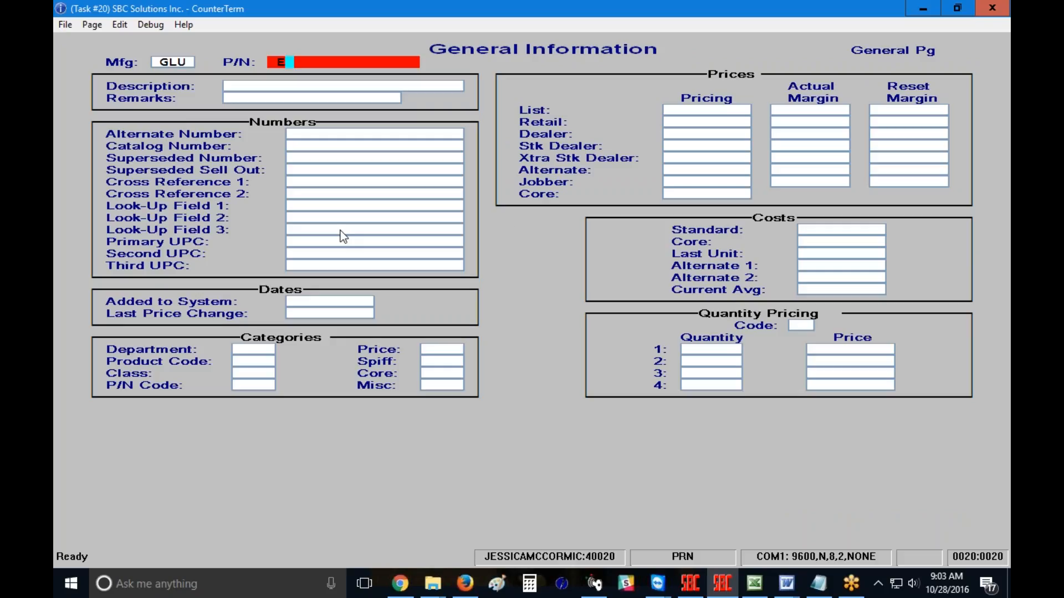
pyautogui.press('Return')
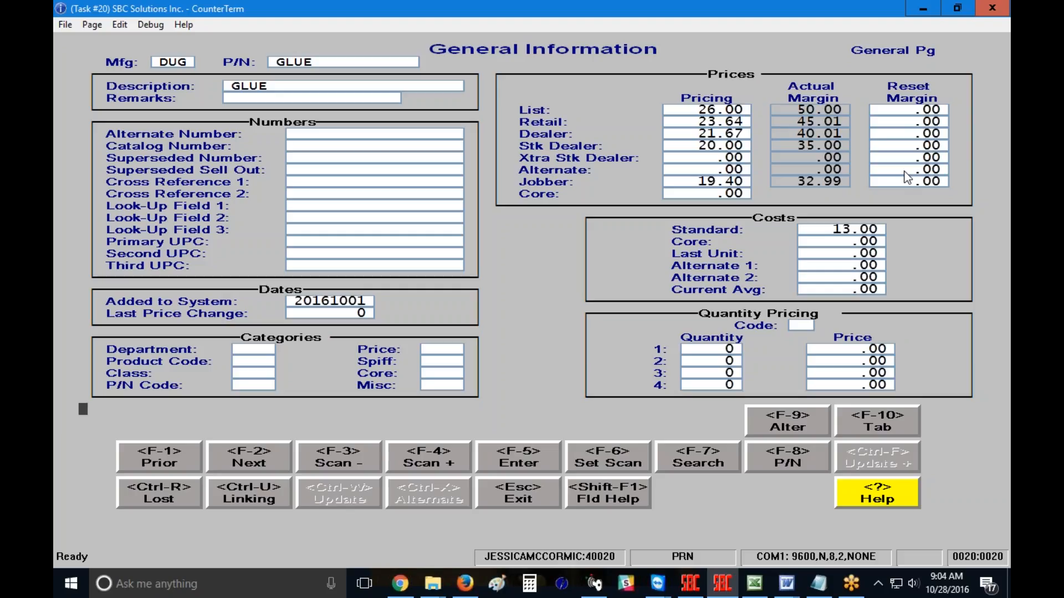
# Step: Set reset margins to 50 for list, 45 retail, 40 dealer, 35 stock dealer and 33 jobber, then save the record
pyautogui.click(899, 108)
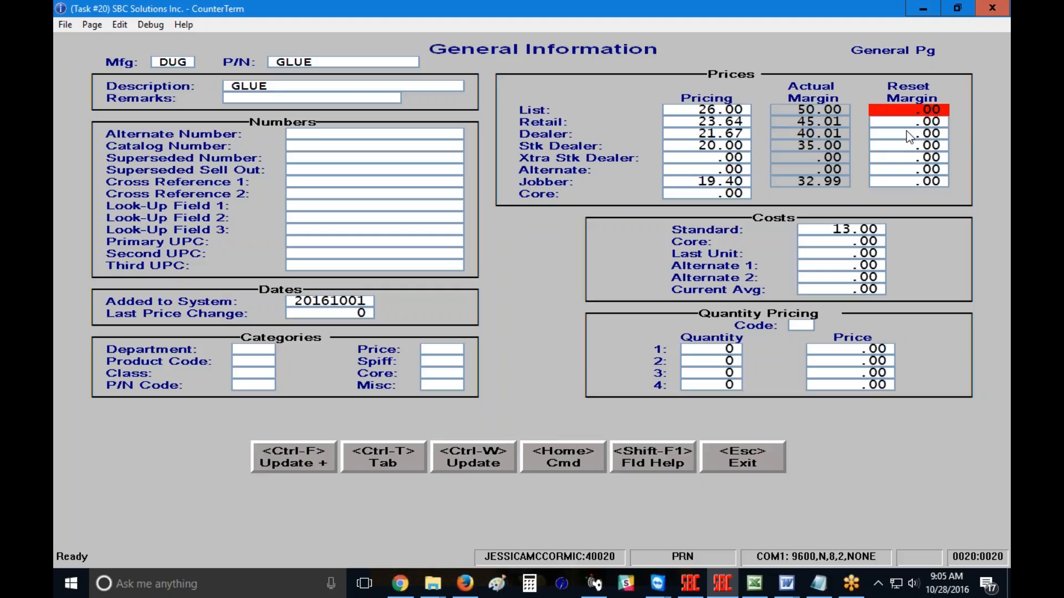
pyautogui.write('50.')
pyautogui.press('Return')
pyautogui.write('45.')
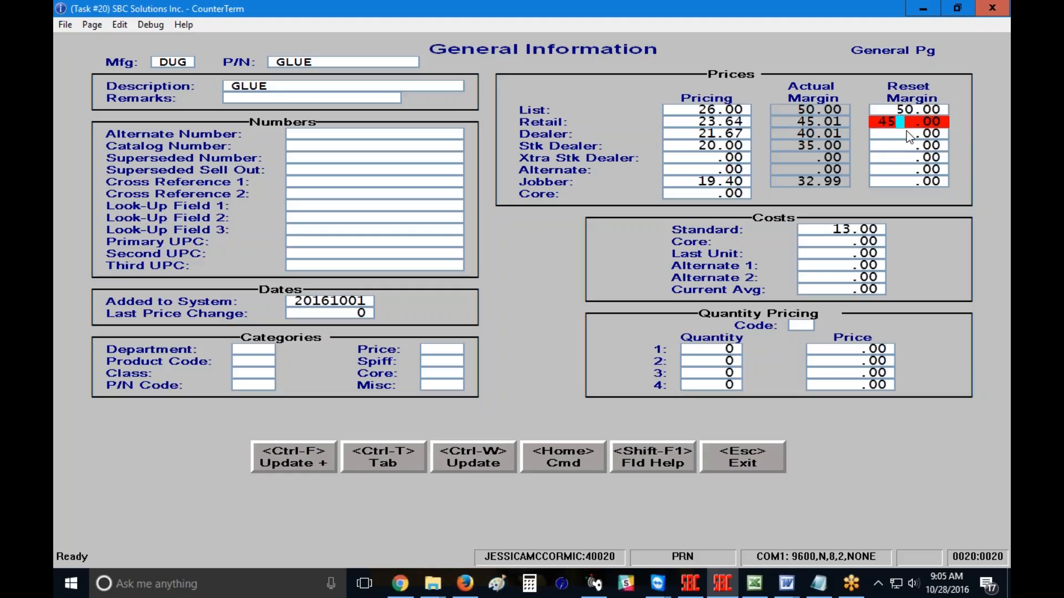
pyautogui.press('Return')
pyautogui.write('40.')
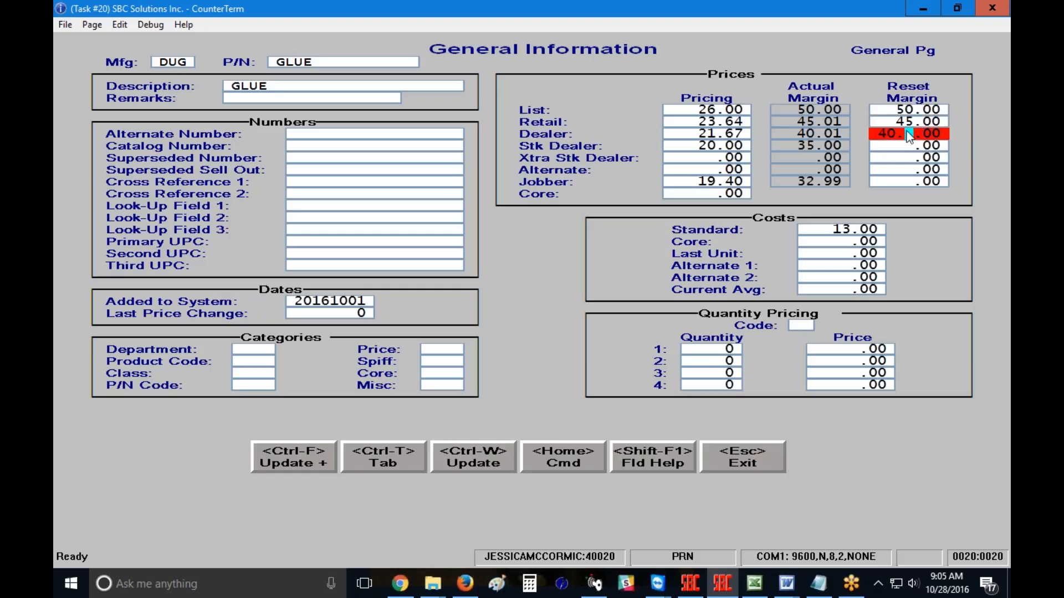
pyautogui.press('Return')
pyautogui.write('35.')
pyautogui.press('Return')
pyautogui.press('Return')
pyautogui.press('Return')
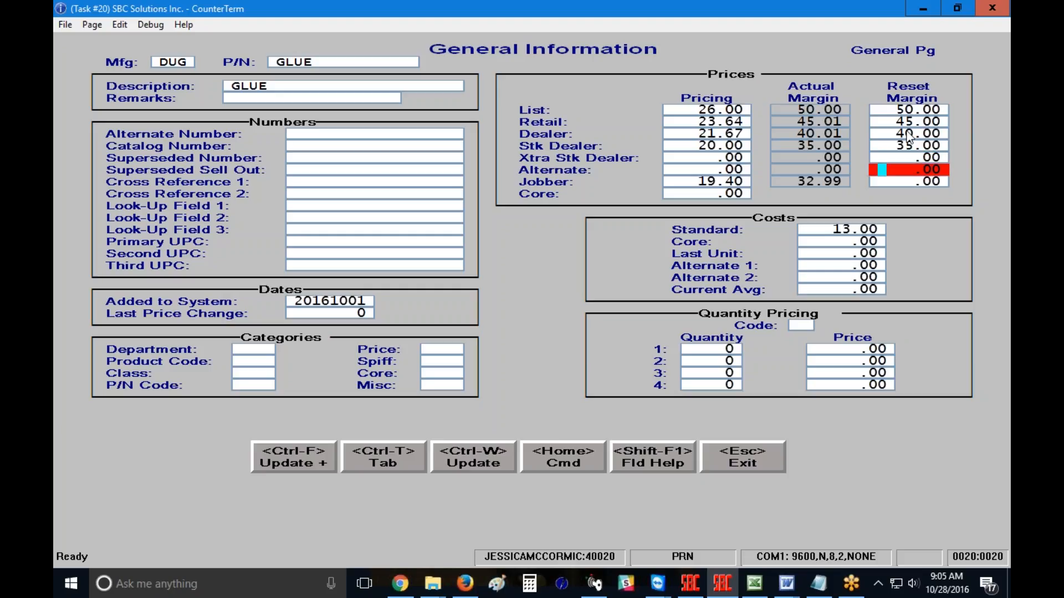
pyautogui.write('33.')
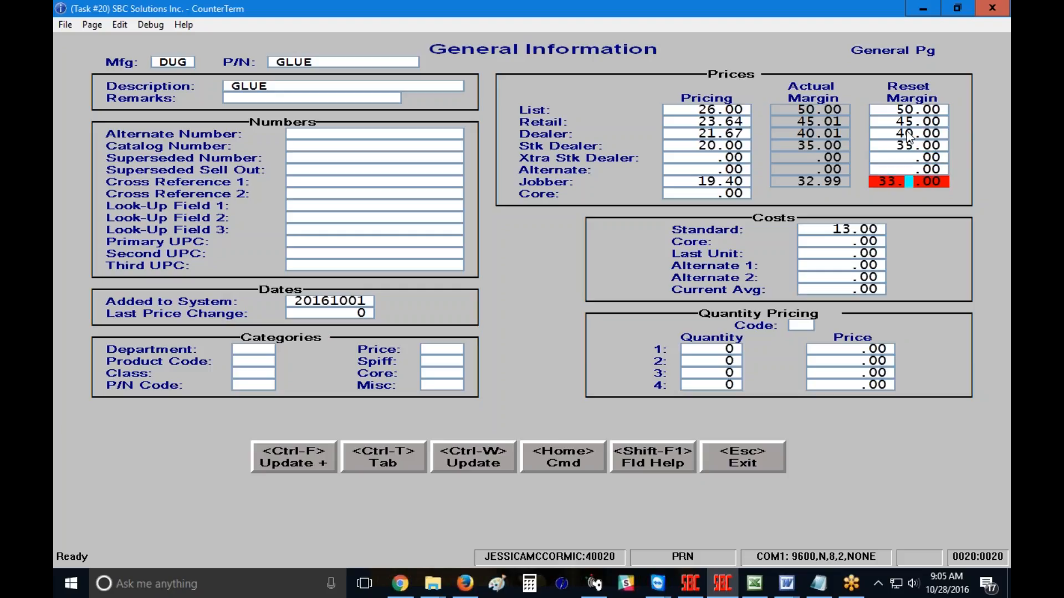
pyautogui.press('Return')
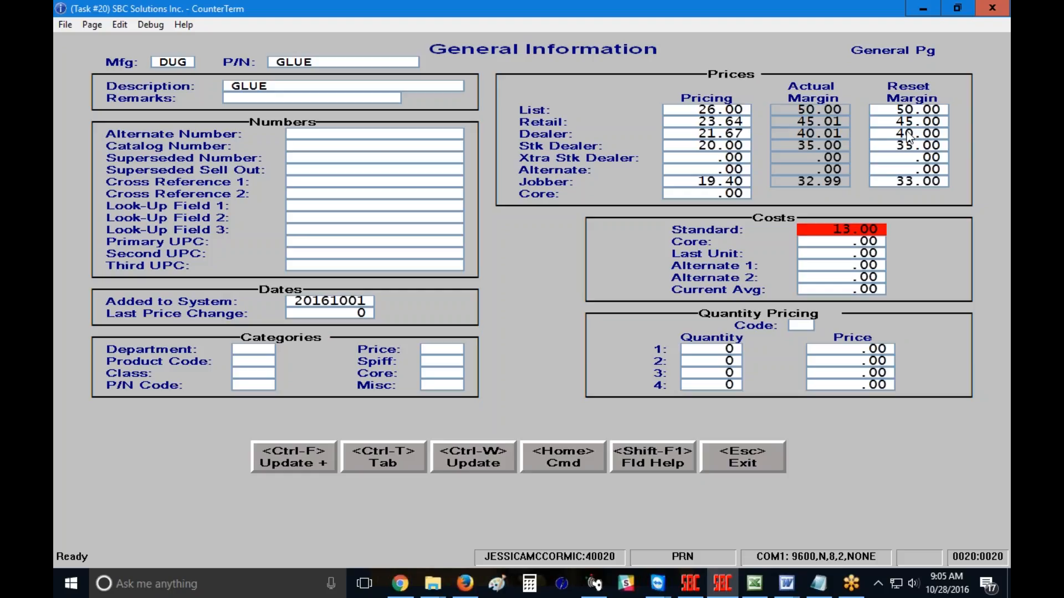
pyautogui.hotkey('ctrl', 'w')
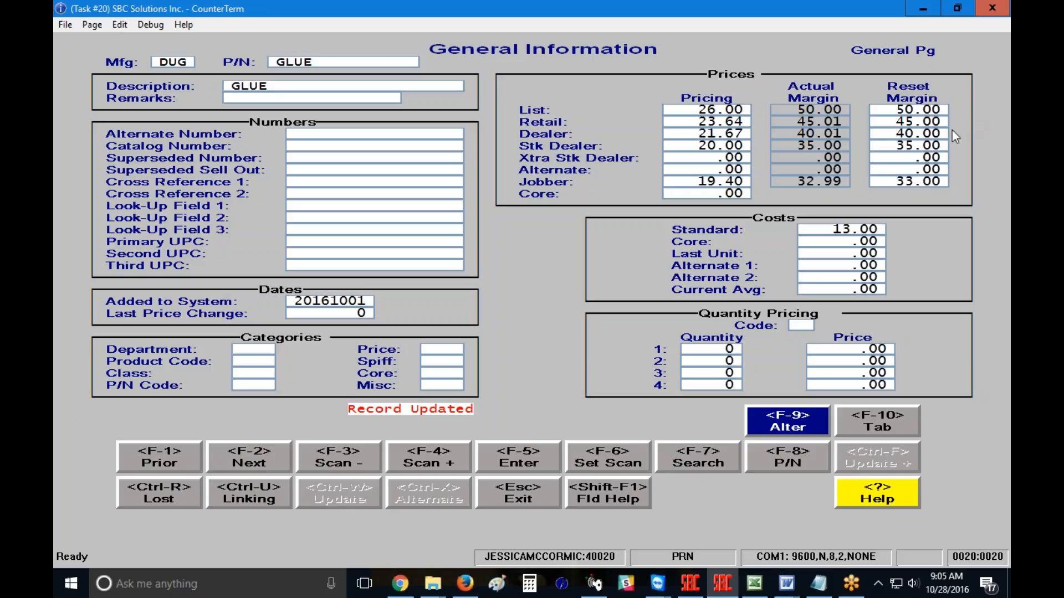
# Step: Set the standard cost to 15.00 and save the record
pyautogui.click(821, 230)
pyautogui.write('15.')
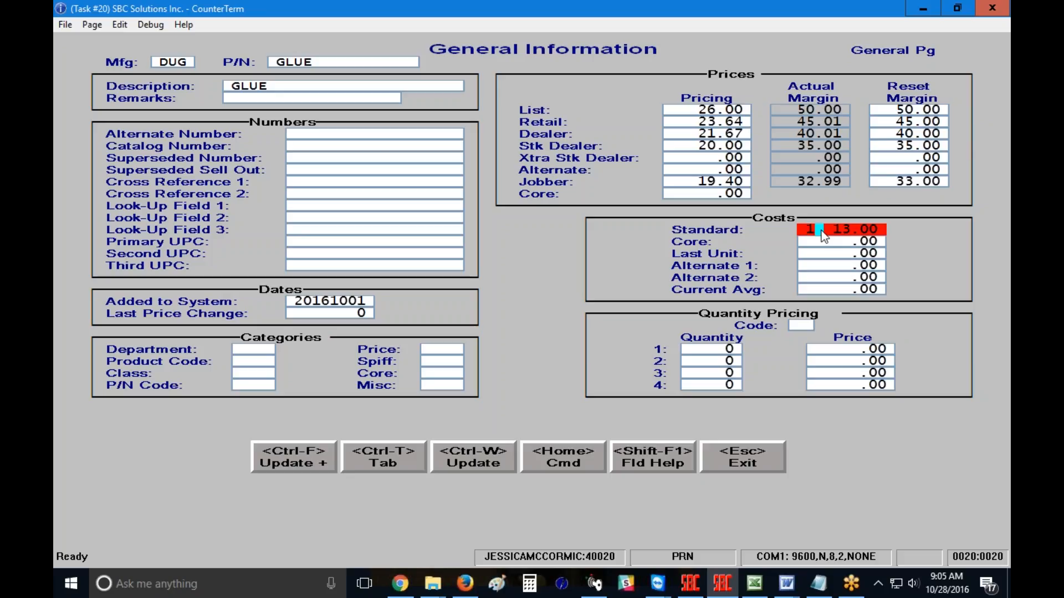
pyautogui.press('Return')
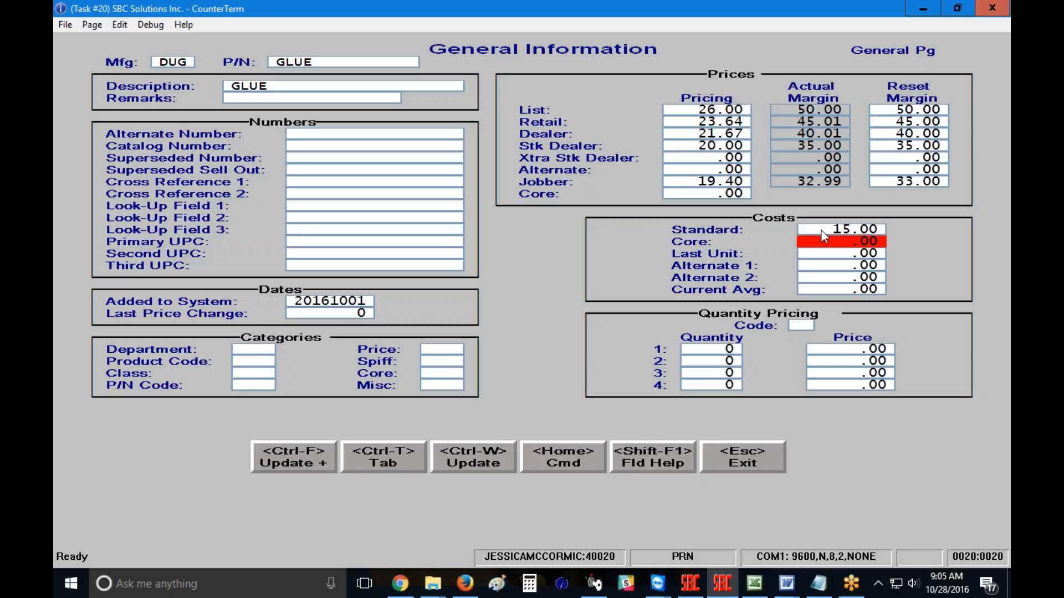
pyautogui.hotkey('ctrl', 'w')
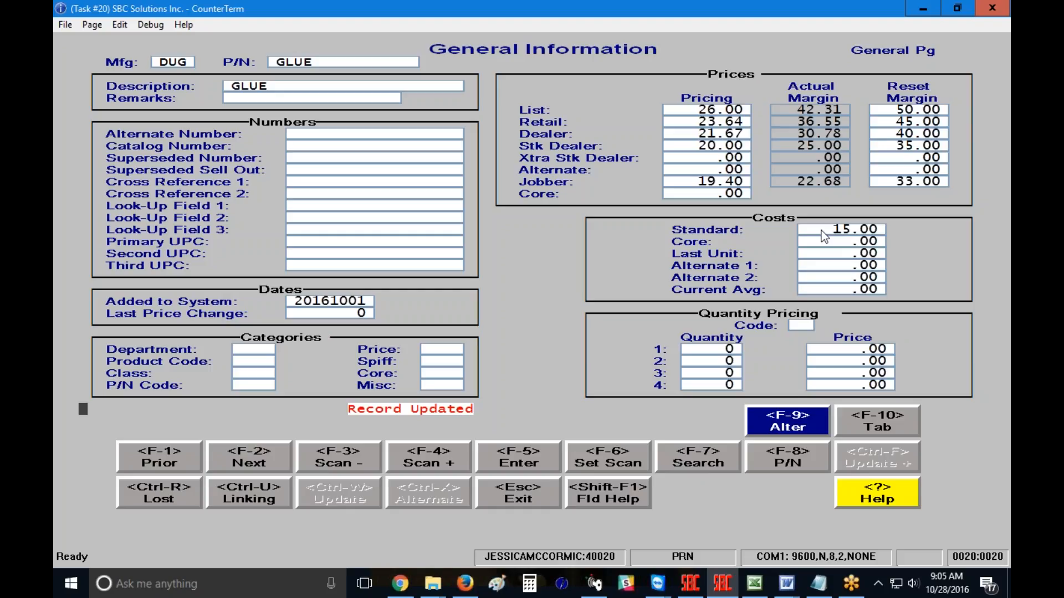
# Step: Start an Inventory Custom Report and limit its selection range to part DUGGLUE
pyautogui.press('Escape')
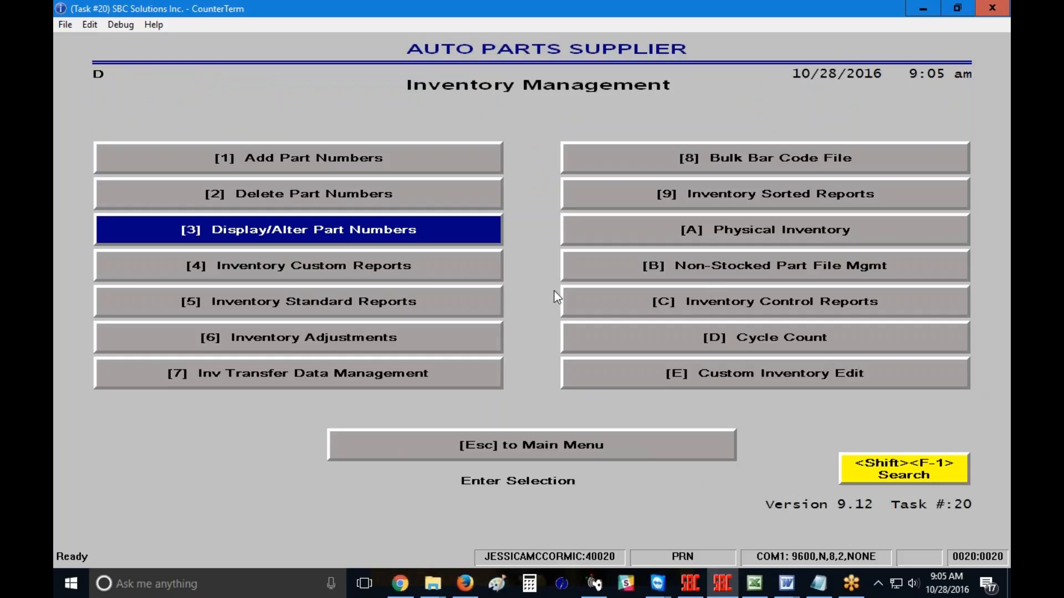
pyautogui.click(380, 260)
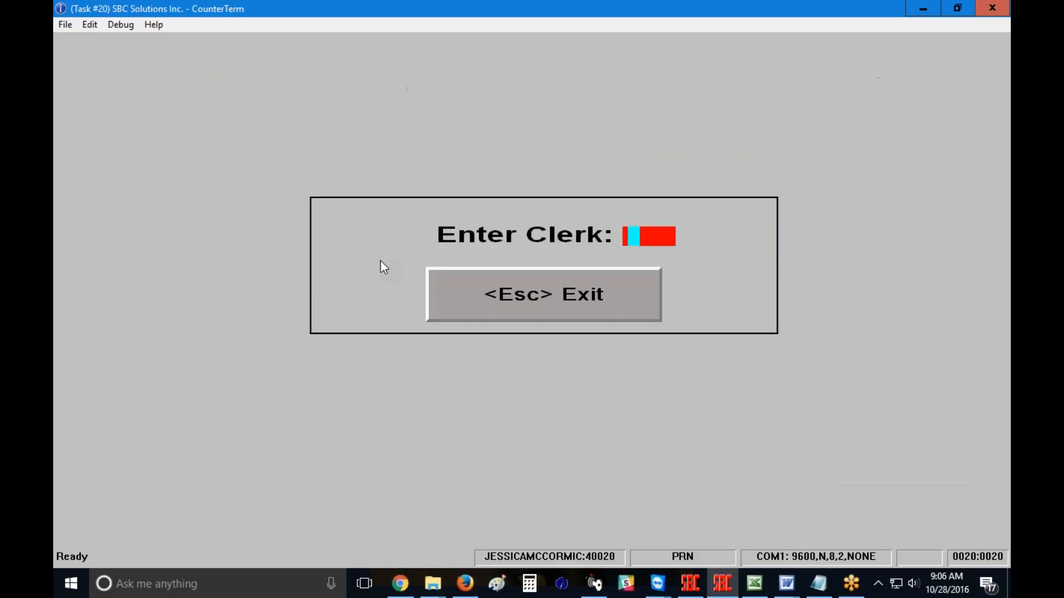
pyautogui.write('**')
pyautogui.press('Return')
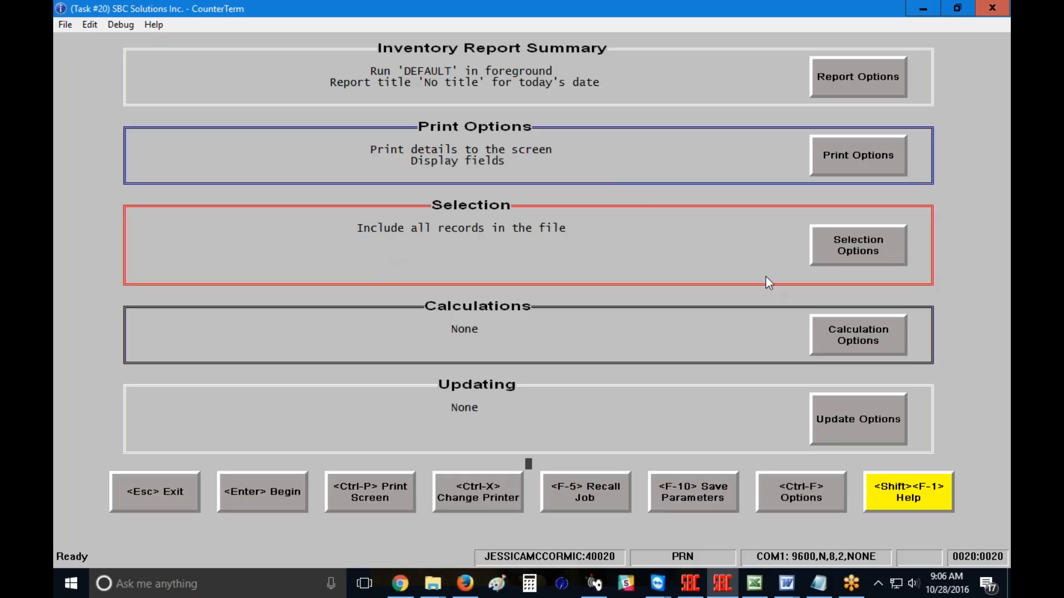
pyautogui.click(868, 249)
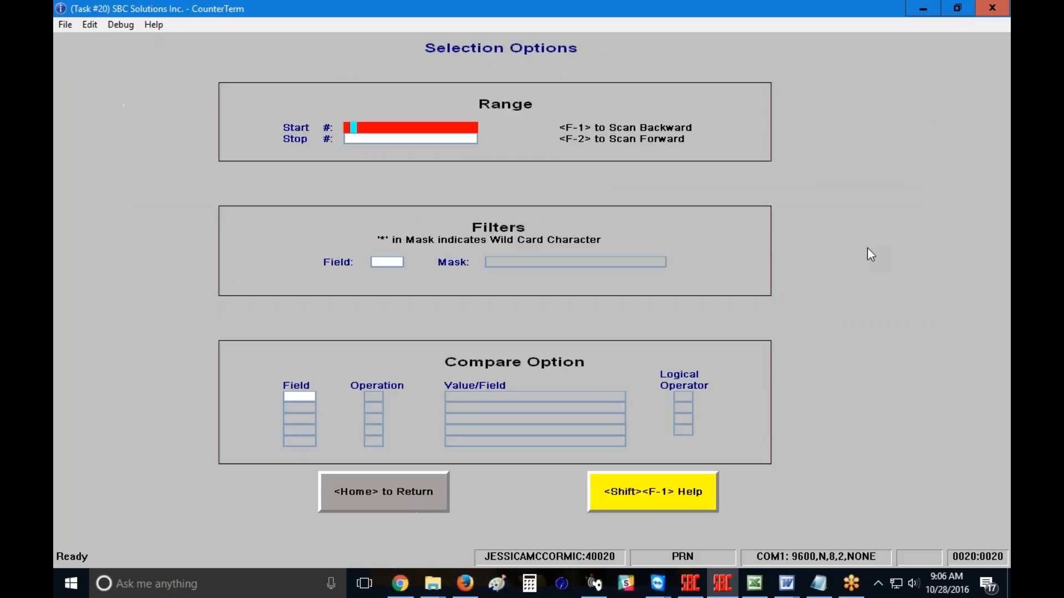
pyautogui.write('GLUE')
pyautogui.press('Return')
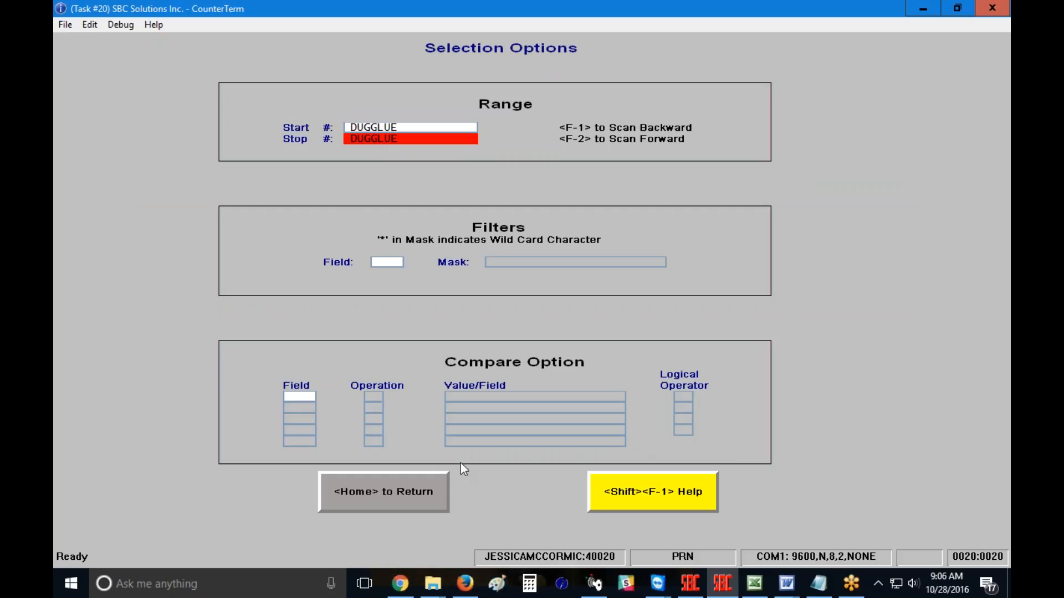
pyautogui.click(387, 495)
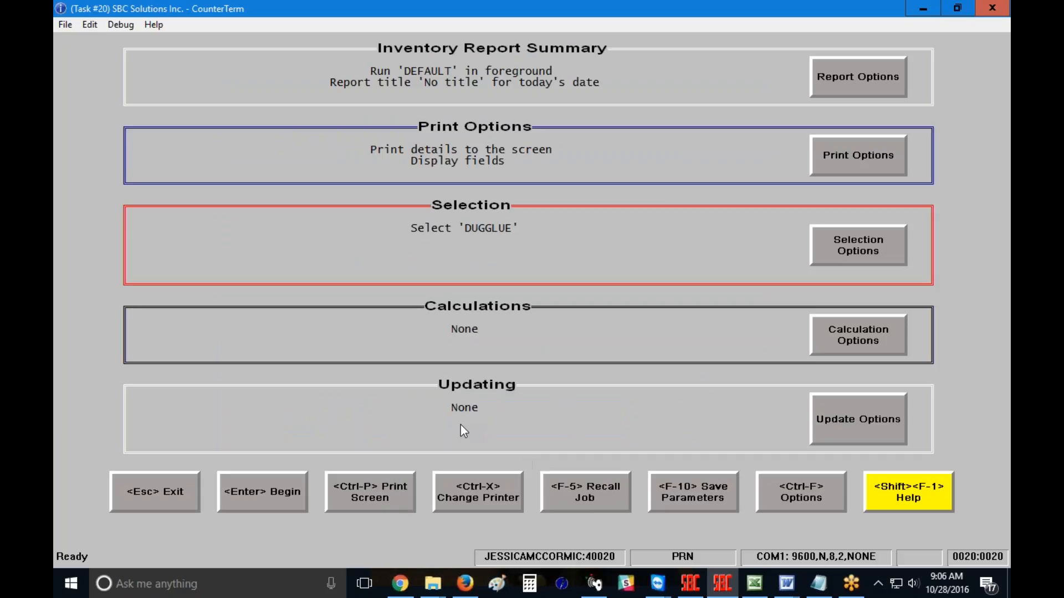
# Step: Enable Reset Prices from Margin Percent in the update options, run the report, and exit it
pyautogui.click(861, 437)
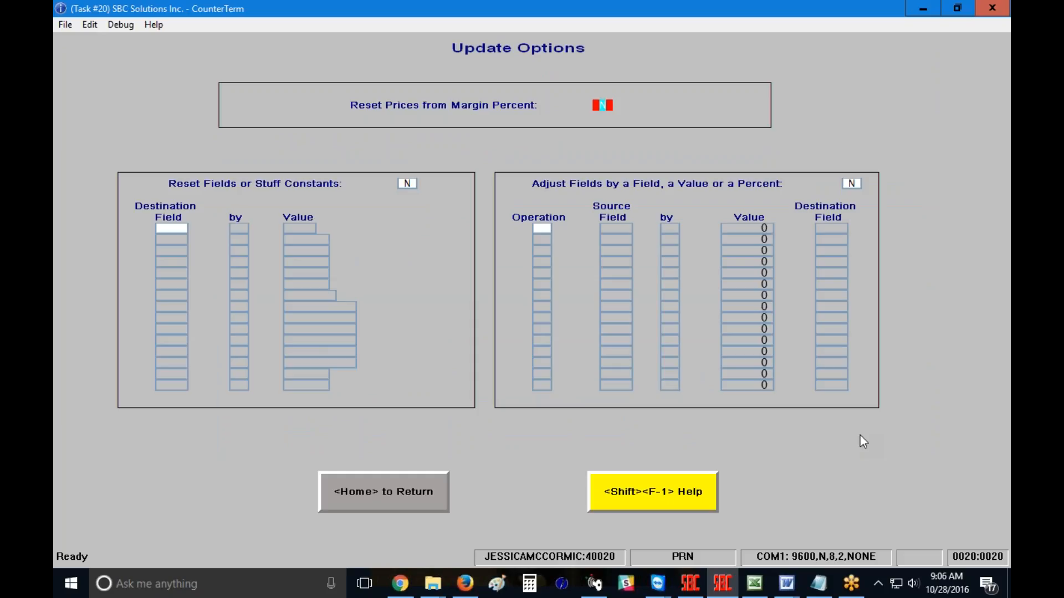
pyautogui.write('Y')
pyautogui.click(416, 502)
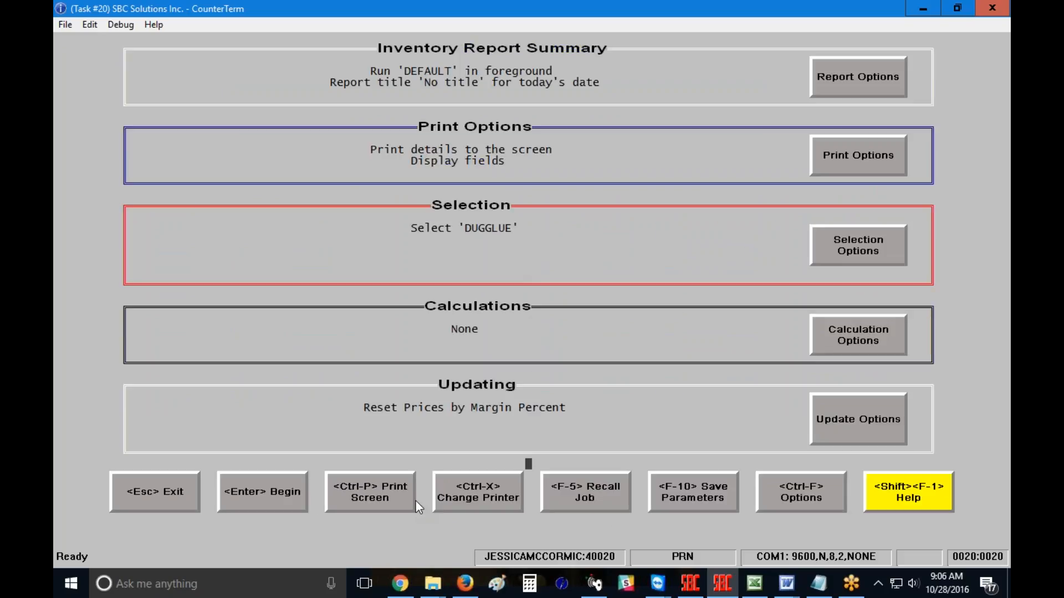
pyautogui.press('Return')
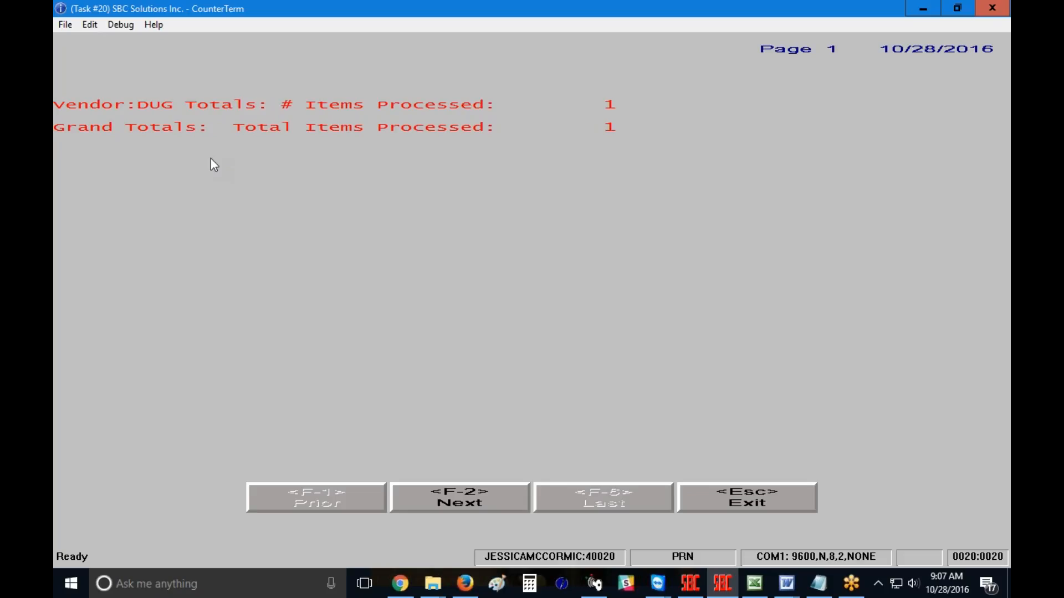
pyautogui.click(757, 505)
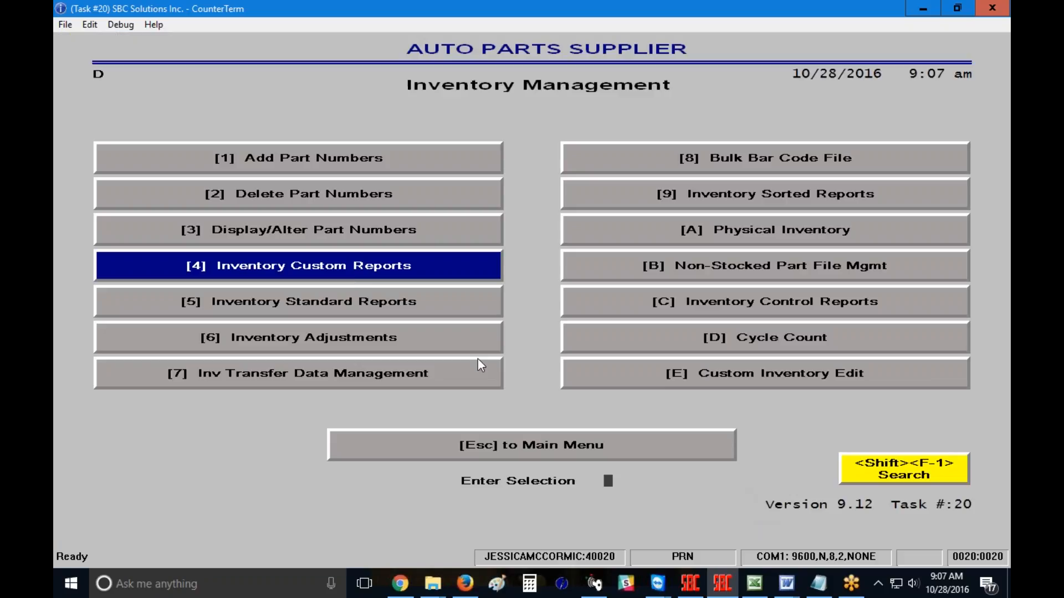
# Step: Reopen the DUG GLUE part record in Display/Alter Part Numbers
pyautogui.click(306, 225)
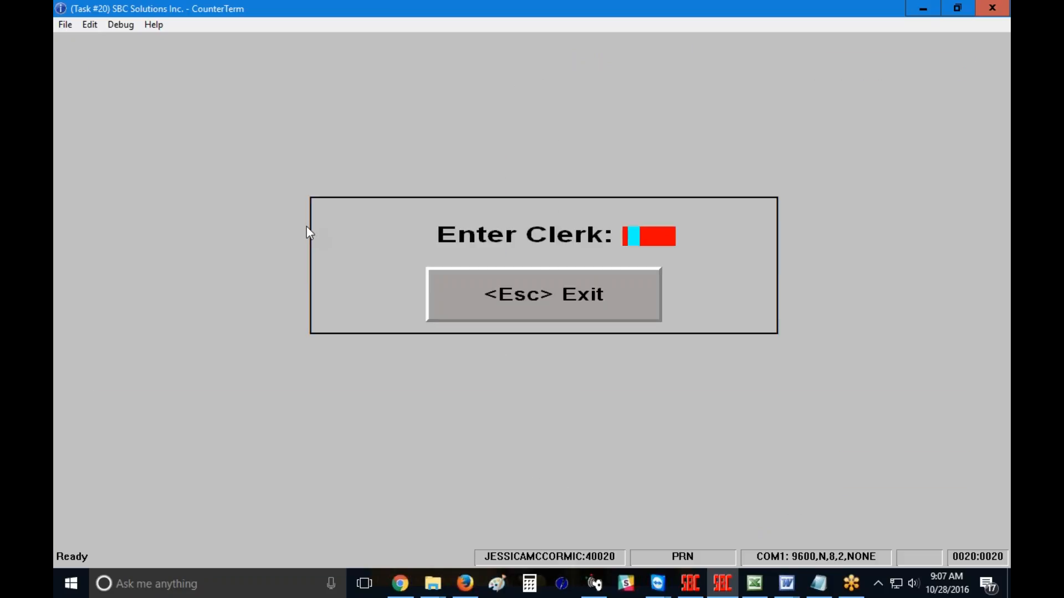
pyautogui.press('Return')
pyautogui.write('G')
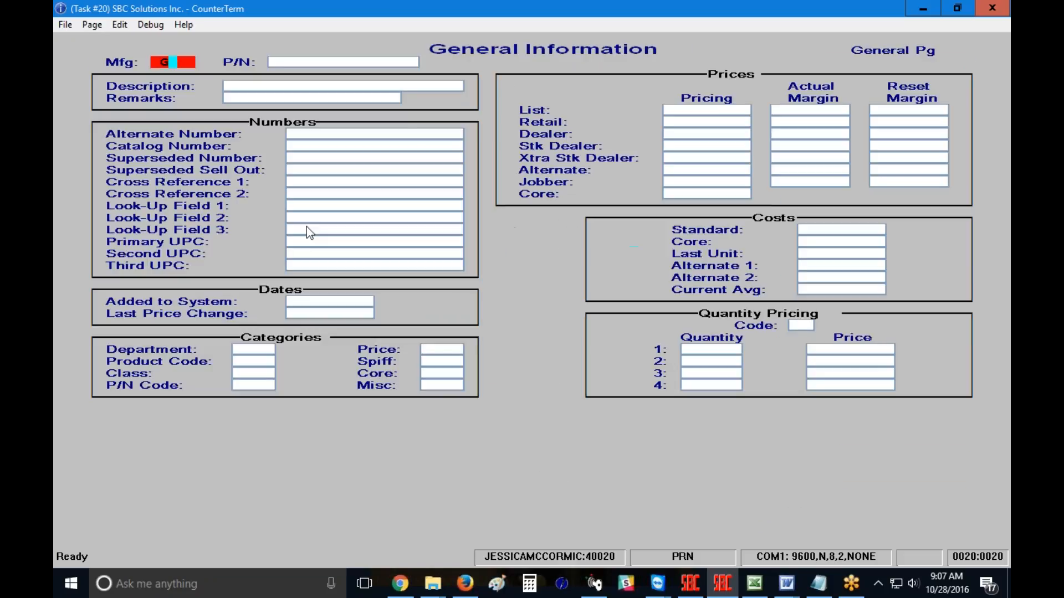
pyautogui.write('UGGLUE')
pyautogui.press('Return')
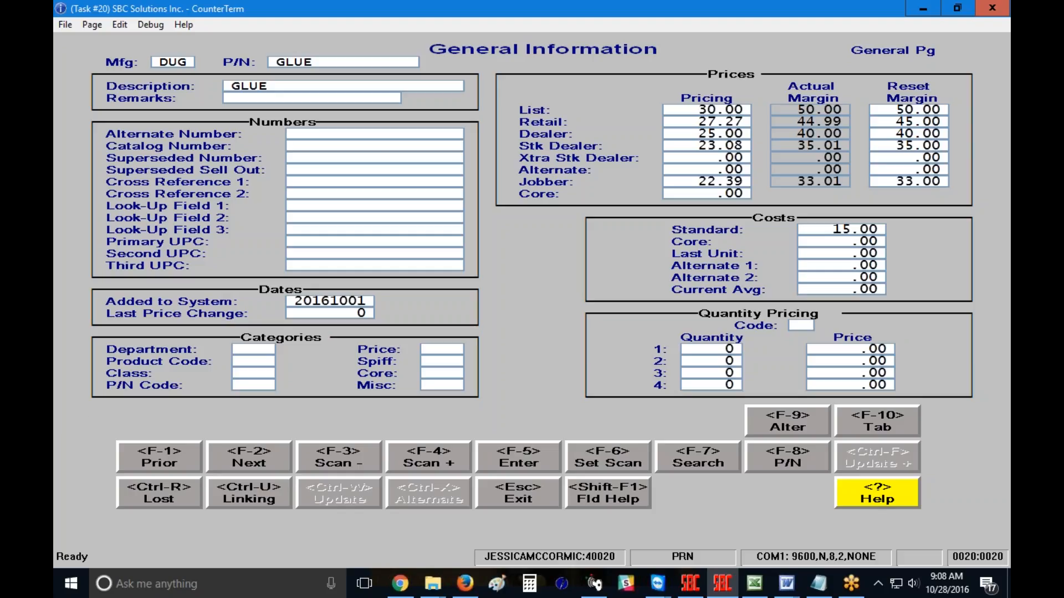
# Step: Clear all reset margin values to 0 and save the record
pyautogui.click(883, 115)
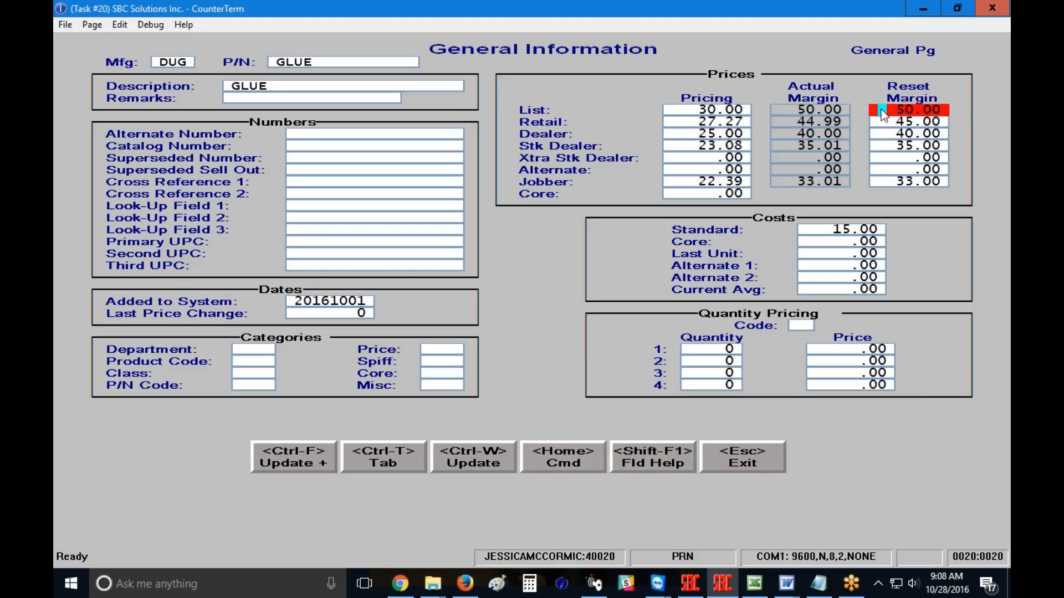
pyautogui.write('0')
pyautogui.press('Return')
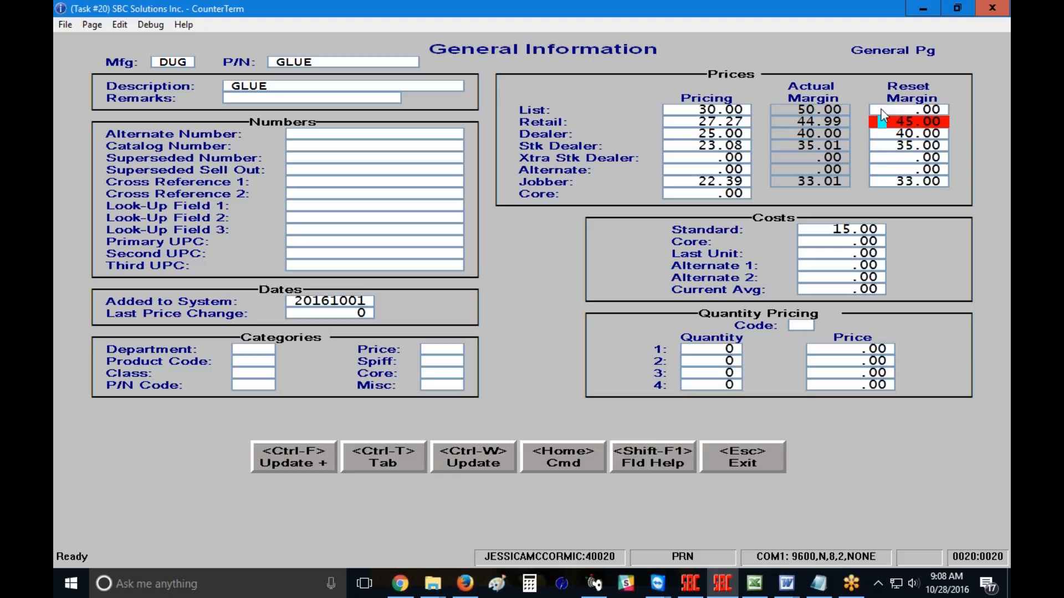
pyautogui.write('0')
pyautogui.press('Return')
pyautogui.write('0')
pyautogui.press('Return')
pyautogui.write('0')
pyautogui.press('Return')
pyautogui.write('0')
pyautogui.press('Return')
pyautogui.write('0')
pyautogui.press('Return')
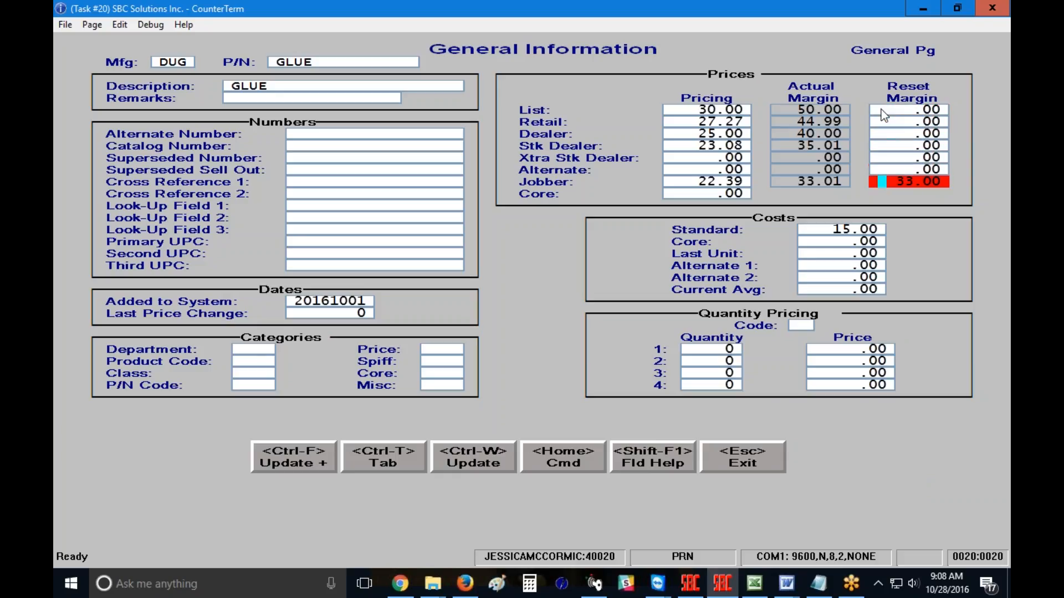
pyautogui.write('0')
pyautogui.press('Return')
pyautogui.hotkey('ctrl', 'w')
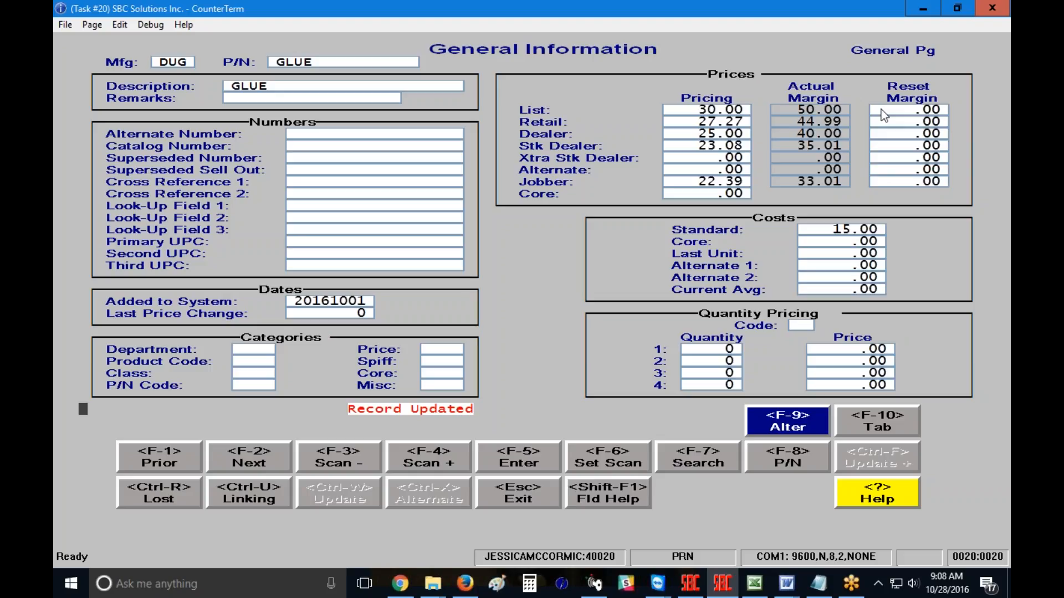
# Step: Set the reset margins to 55 for List, 50 Retail, 45 Dealer, 40 Stk Dealer and 35 Jobber, then save and exit the record
pyautogui.click(884, 114)
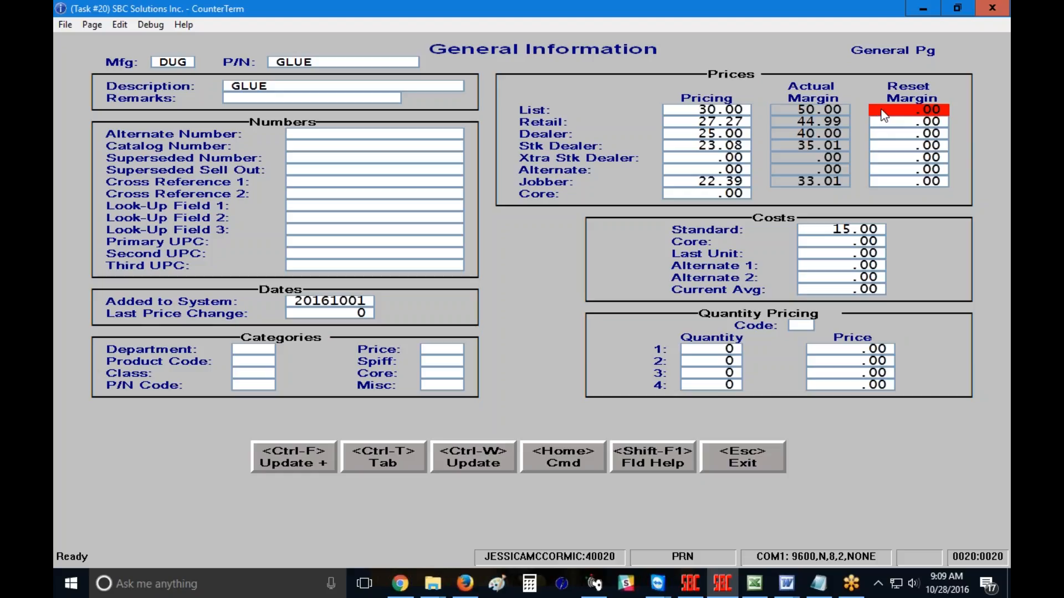
pyautogui.write('55')
pyautogui.press('Return')
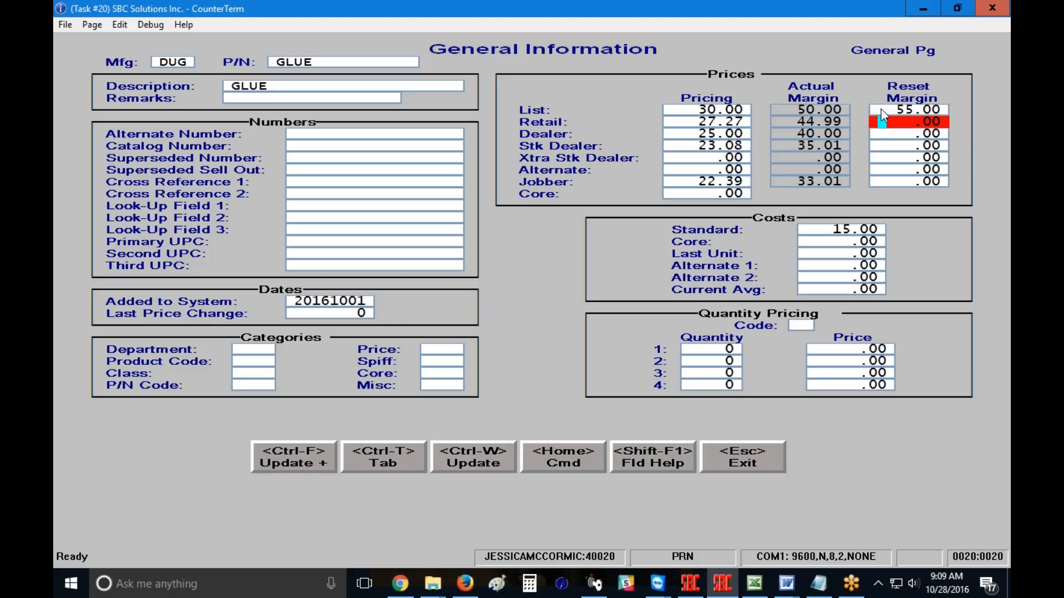
pyautogui.write('50.')
pyautogui.press('Return')
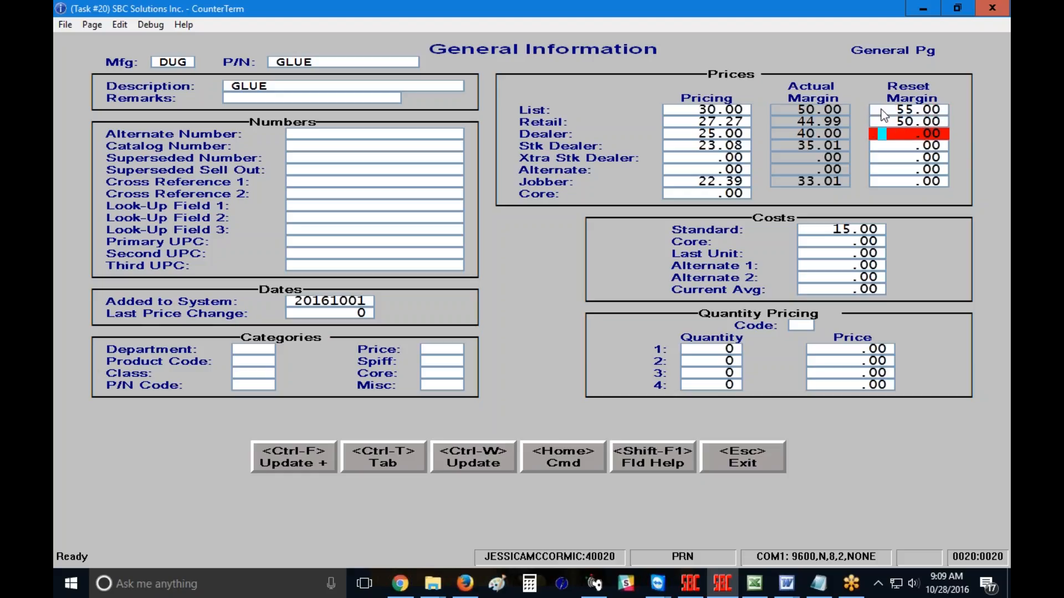
pyautogui.write('45.')
pyautogui.press('Return')
pyautogui.write('40.')
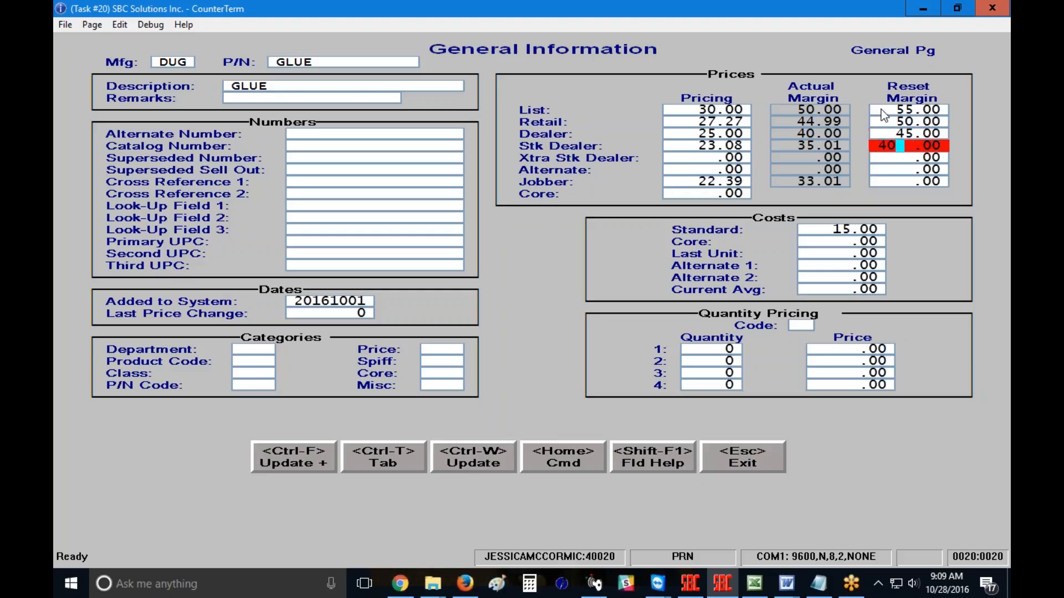
pyautogui.press('Return')
pyautogui.press('Return')
pyautogui.press('Return')
pyautogui.write('35')
pyautogui.press('Return')
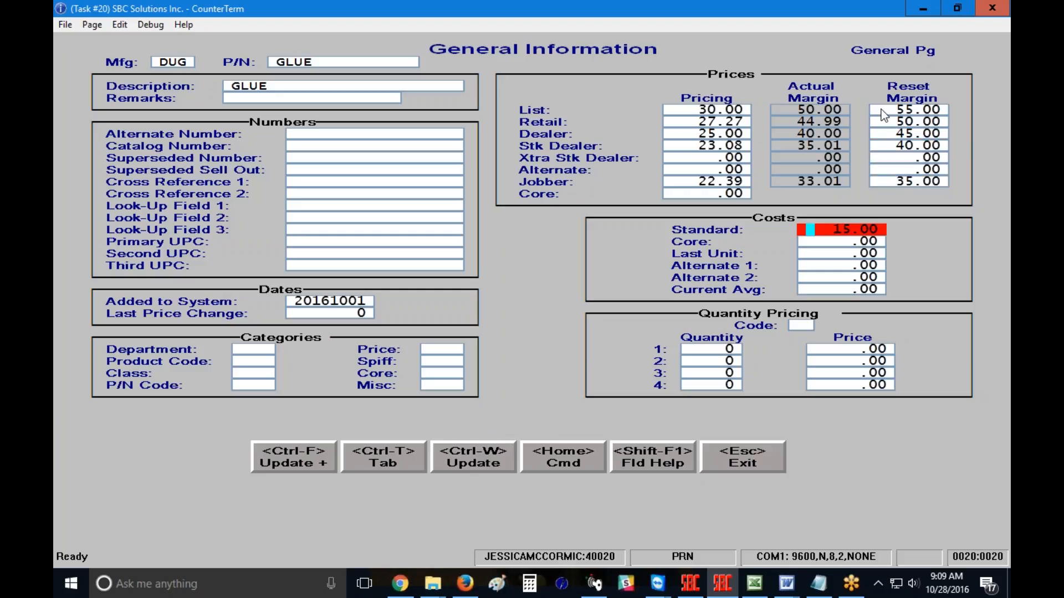
pyautogui.hotkey('ctrl', 'w')
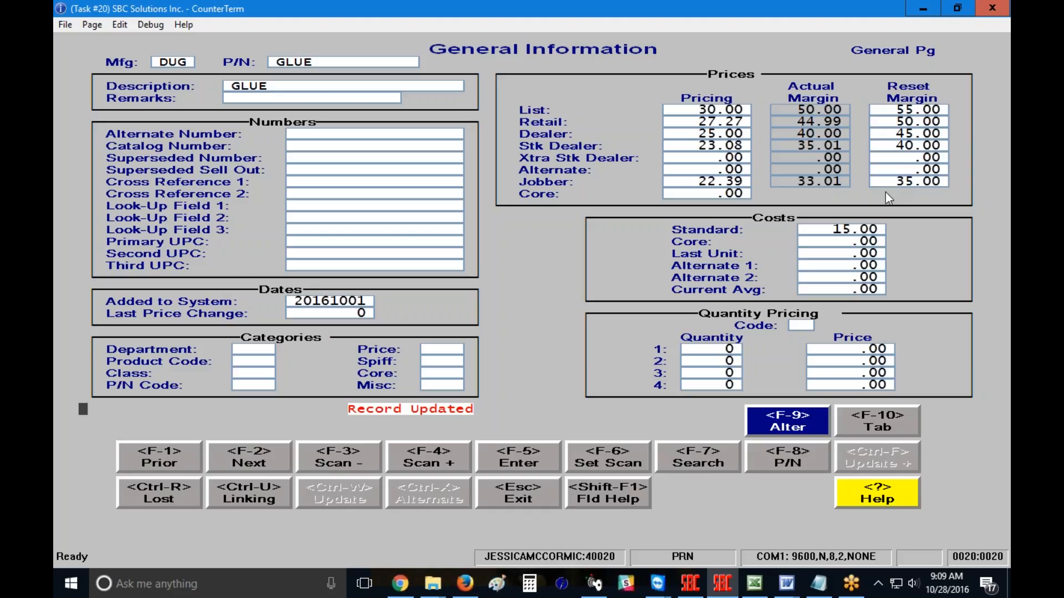
pyautogui.press('Escape')
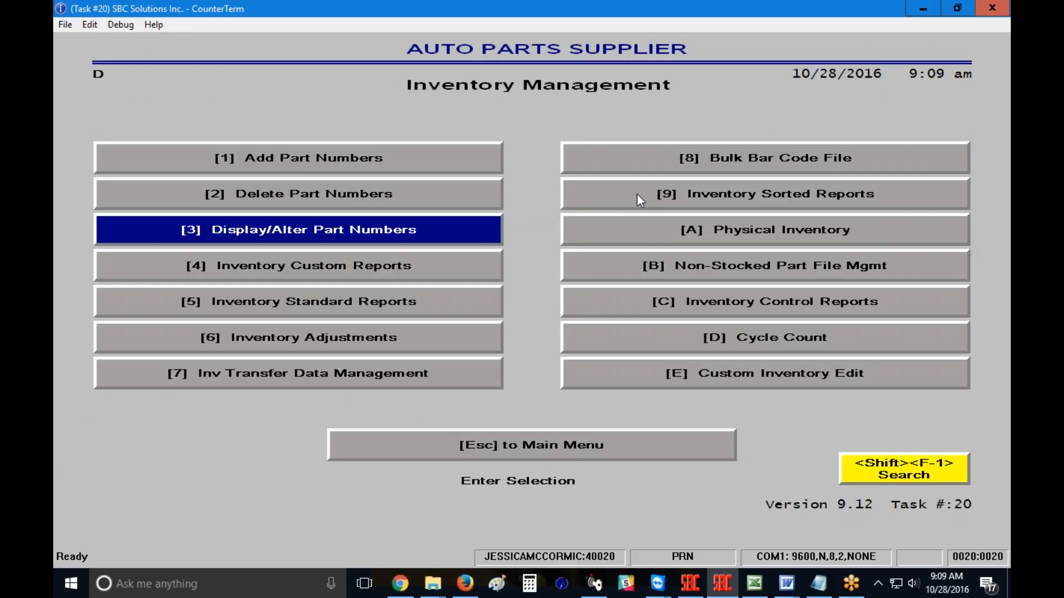
# Step: Start a new Inventory Custom Report and restrict its selection range to part DUGGLUE
pyautogui.click(317, 267)
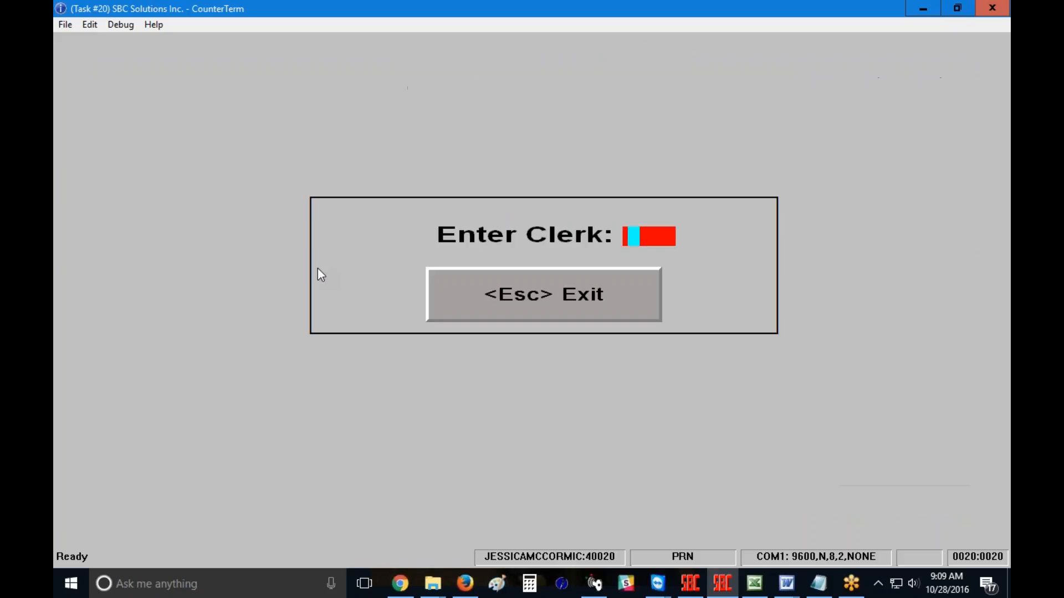
pyautogui.press('Return')
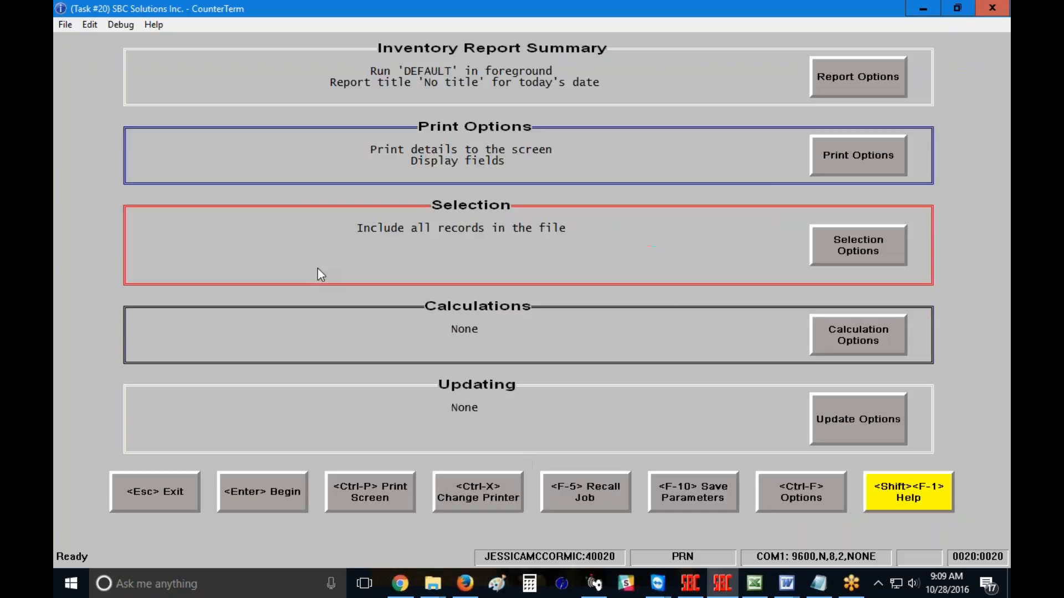
pyautogui.click(862, 251)
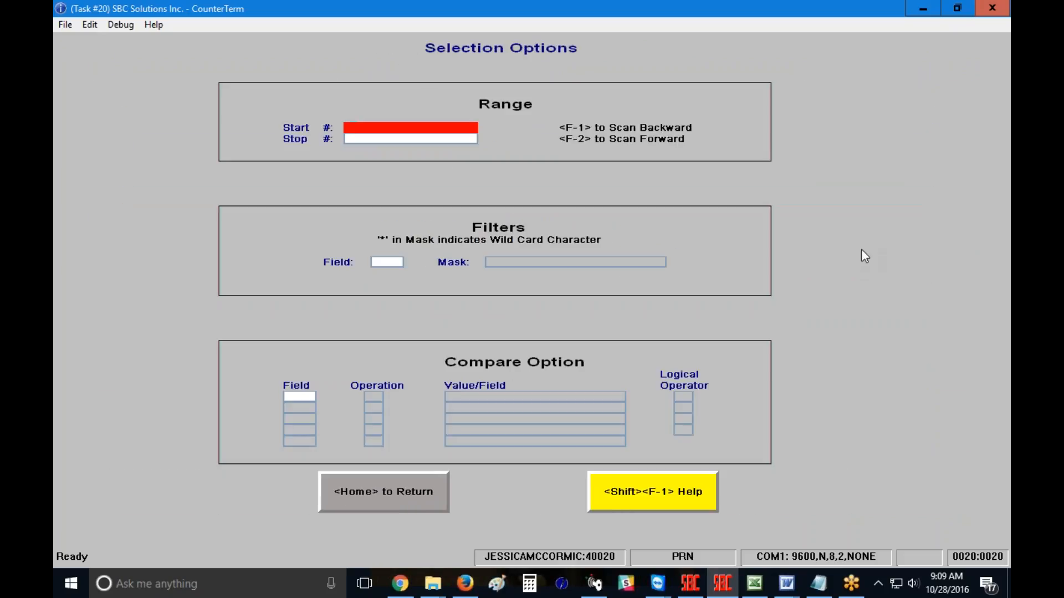
pyautogui.write('DUGGLUE')
pyautogui.press('Return')
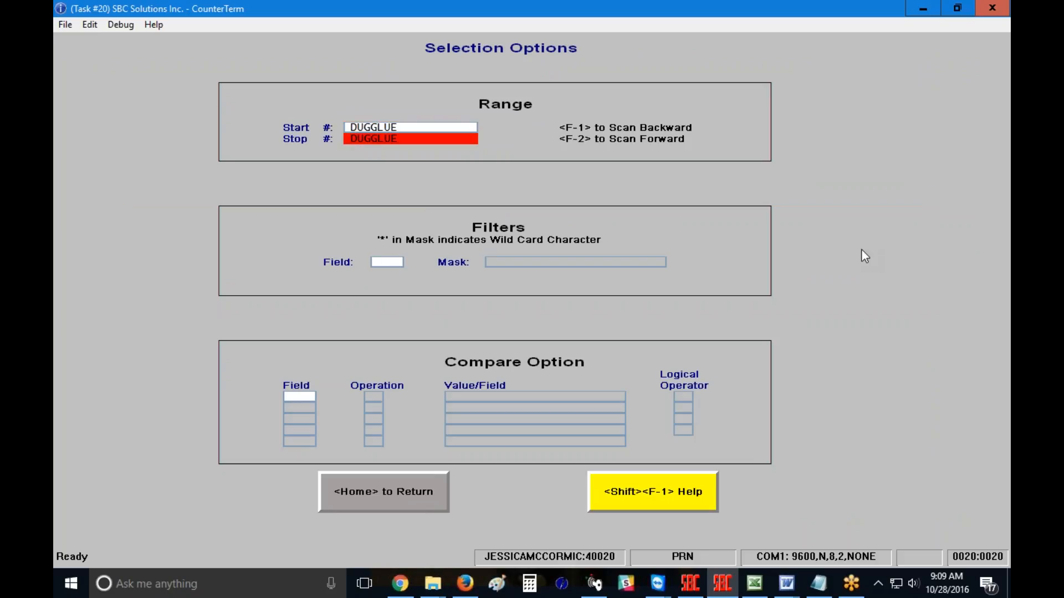
pyautogui.press('Home')
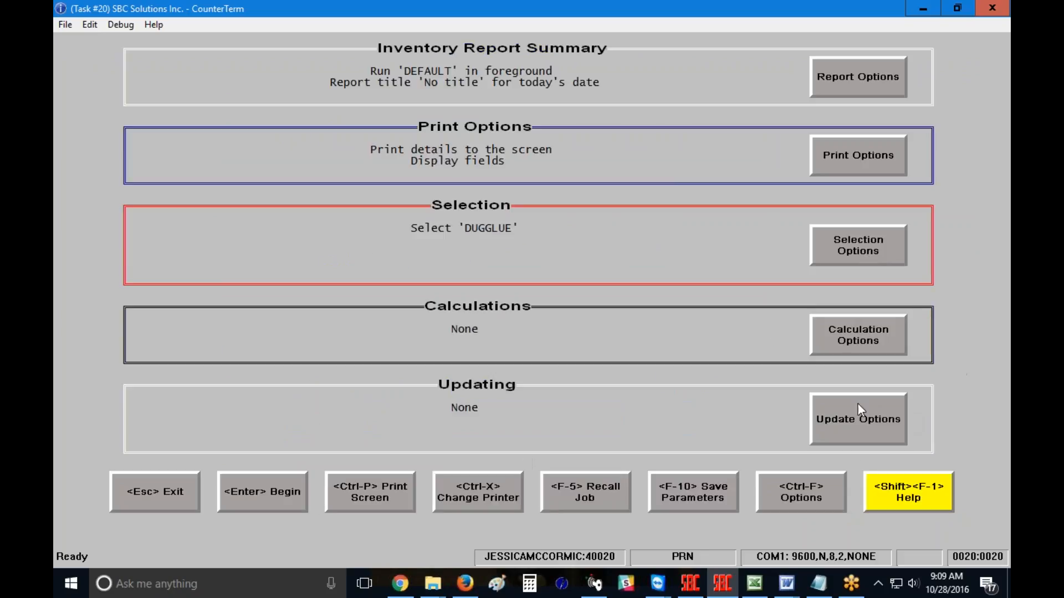
# Step: Turn on Reset Prices from Margin Percent in the update options, run the report, and exit it
pyautogui.click(850, 432)
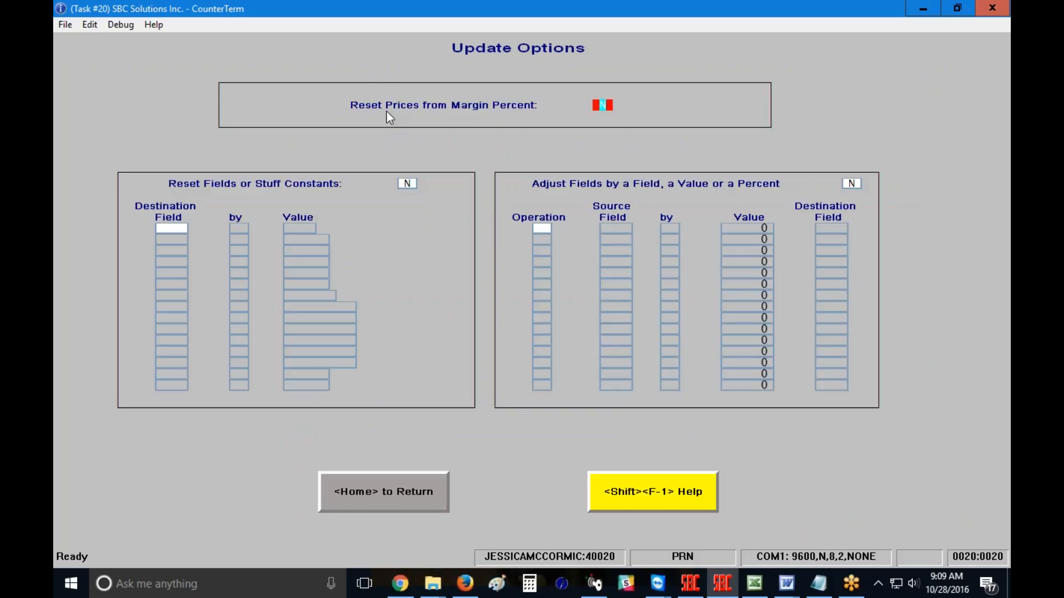
pyautogui.write('Y')
pyautogui.click(391, 494)
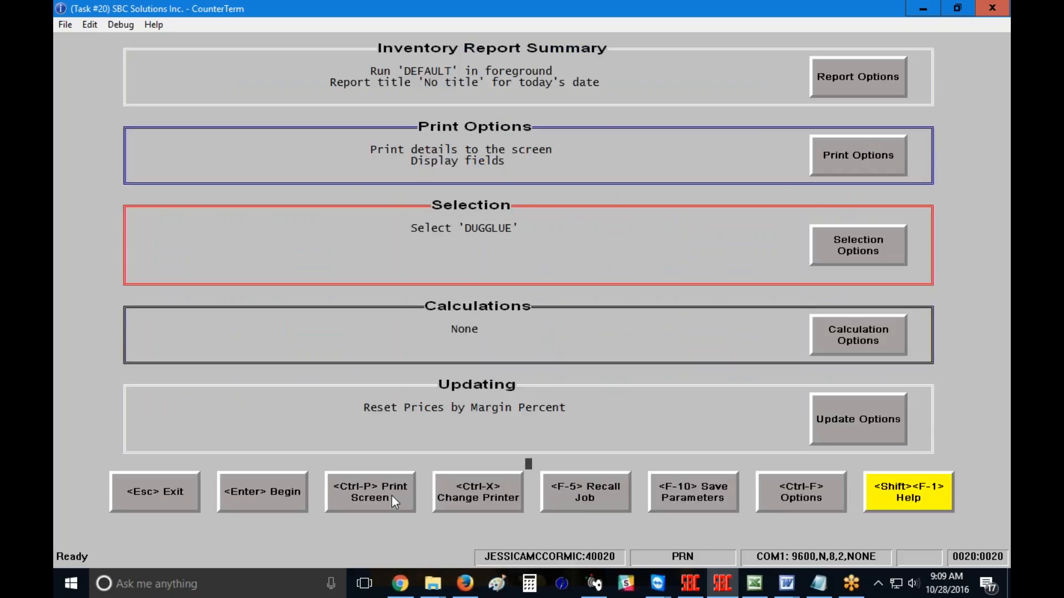
pyautogui.press('Return')
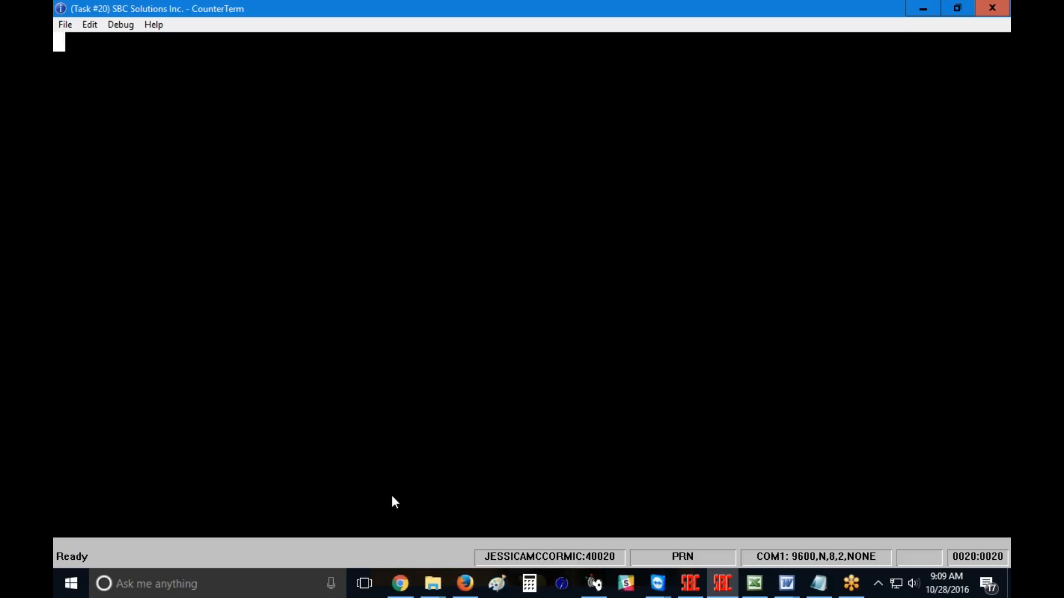
pyautogui.click(392, 496)
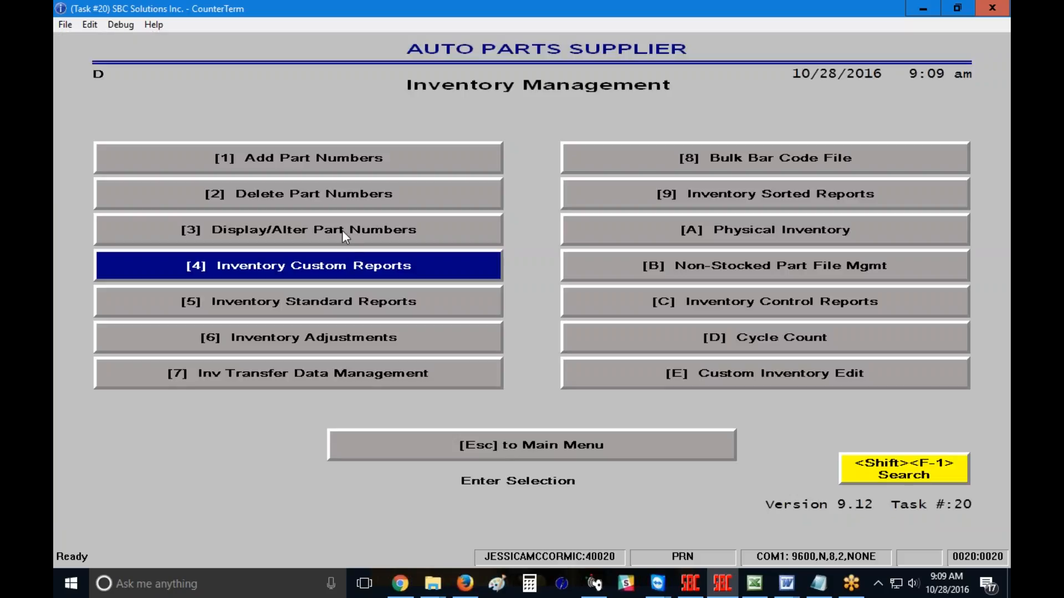
# Step: Open the DUG GLUE part record in Display/Alter Part Numbers to review its recalculated prices, then return to the menu
pyautogui.click(341, 231)
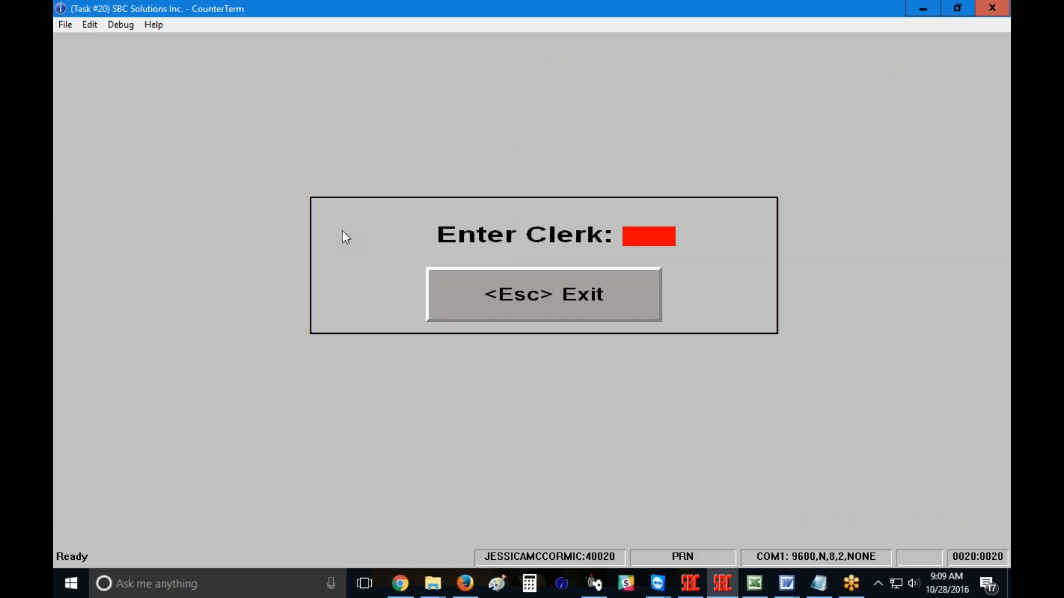
pyautogui.press('Return')
pyautogui.write('DUG')
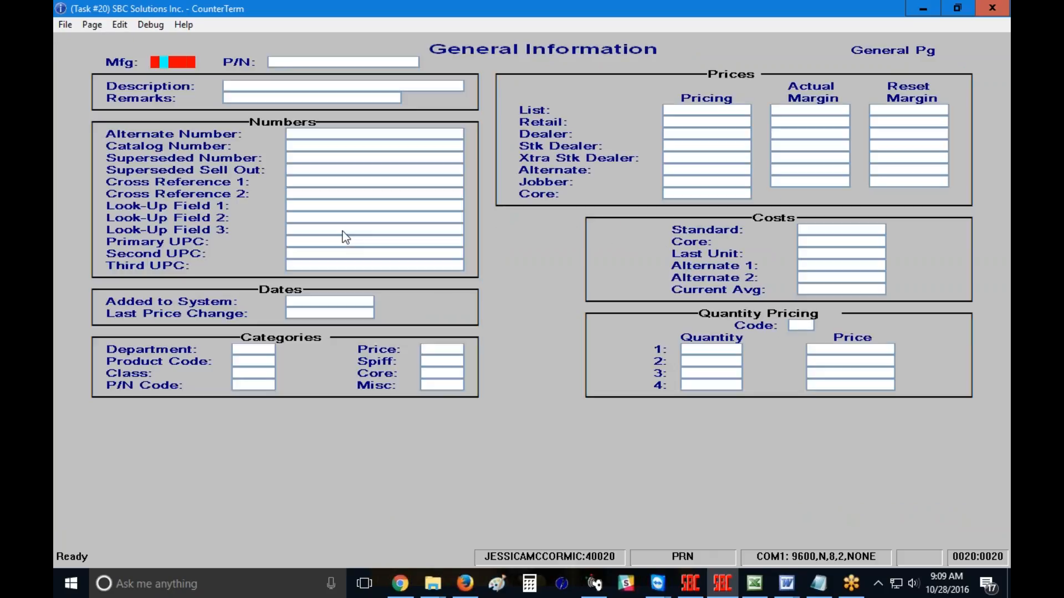
pyautogui.write('GLUE')
pyautogui.press('Return')
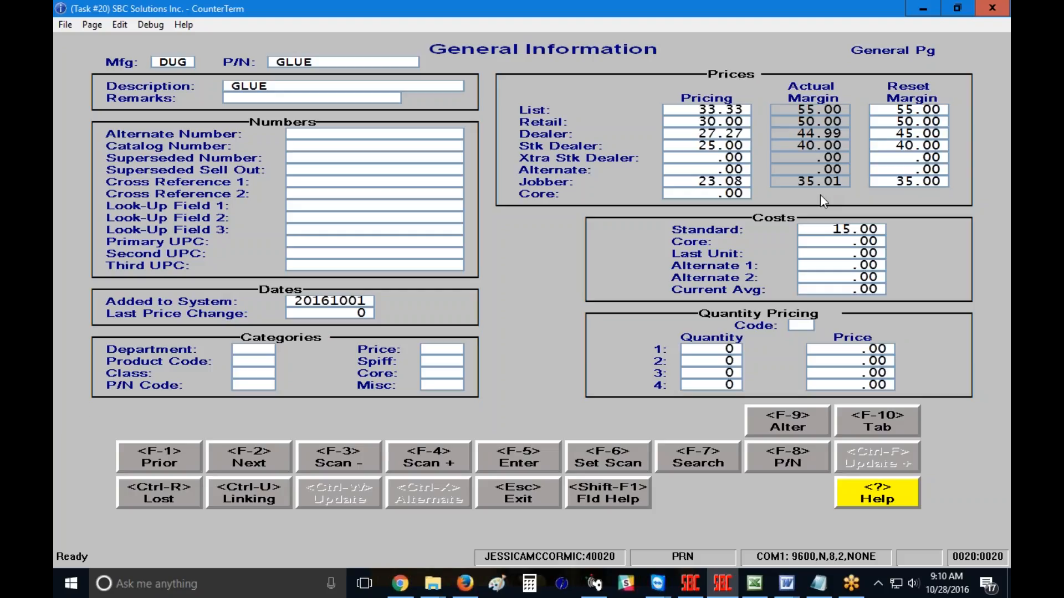
pyautogui.press('Escape')
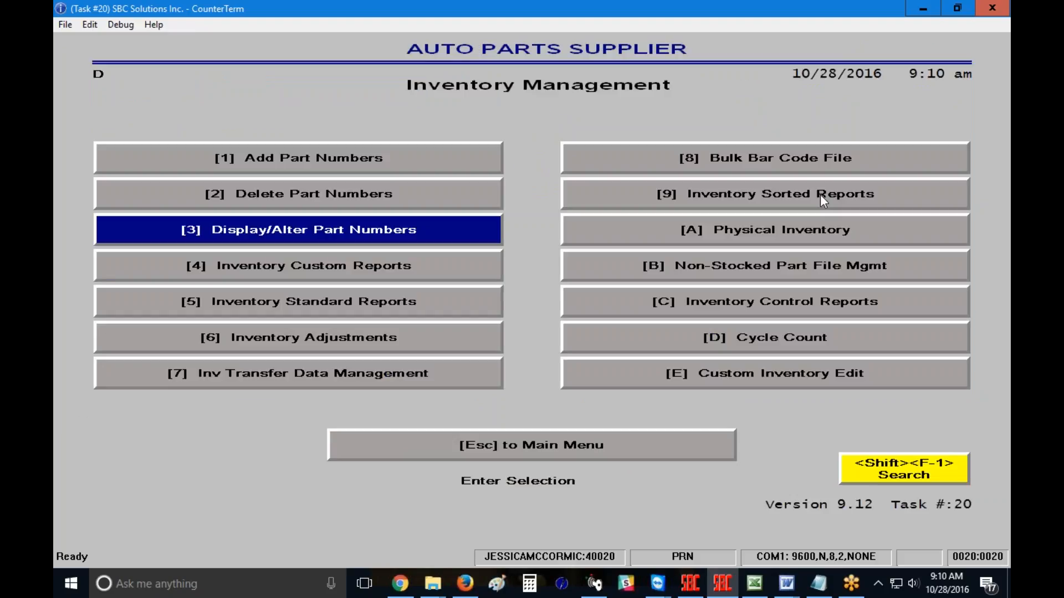
pyautogui.press('Down')
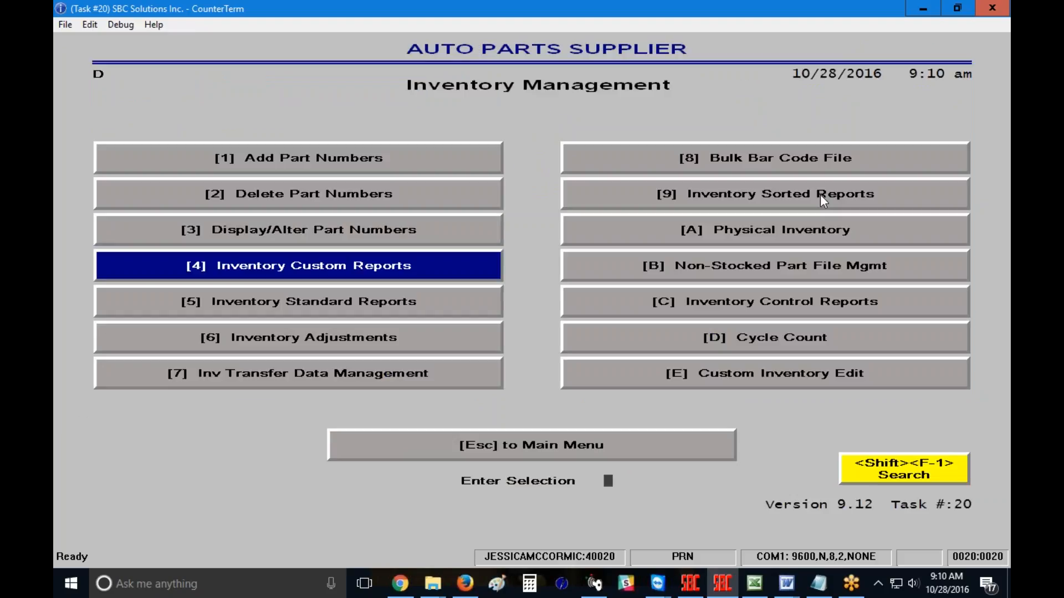